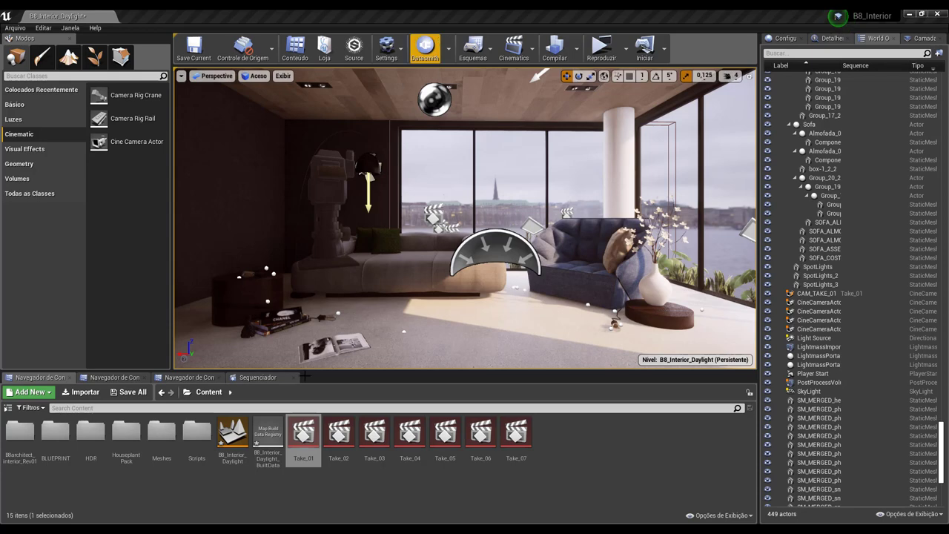
# Open the Take_01 sequence in Sequencer and select its CAM_TAKE_01 camera track (focal length 60.0)
pyautogui.click(256, 379)
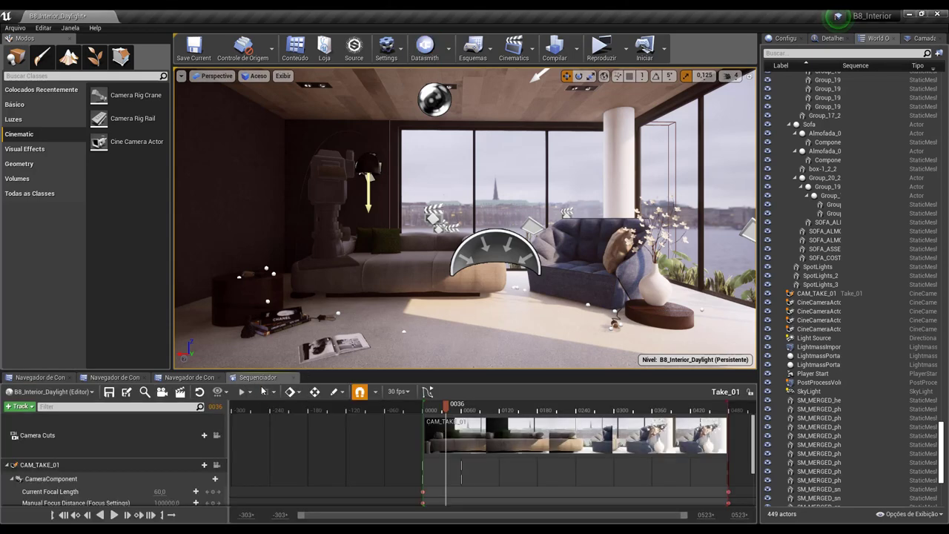
pyautogui.click(62, 375)
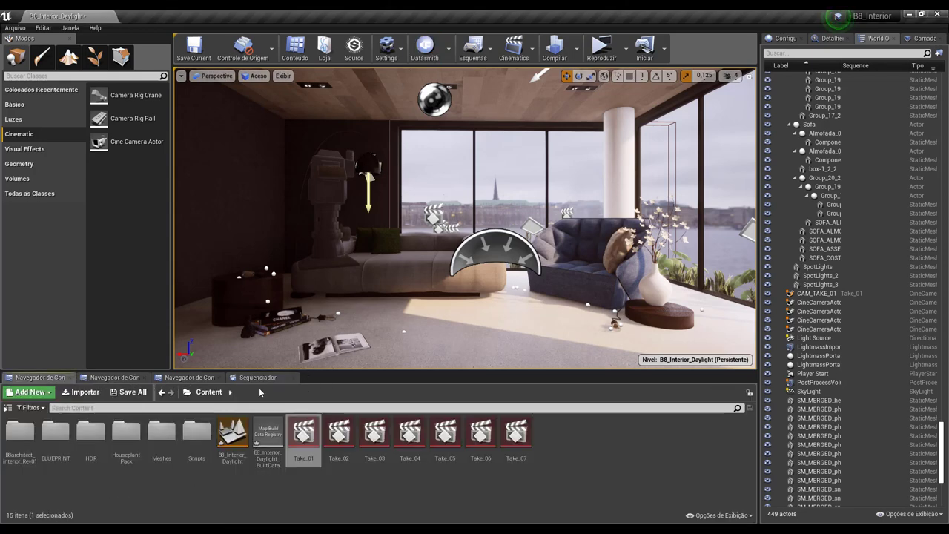
pyautogui.click(257, 378)
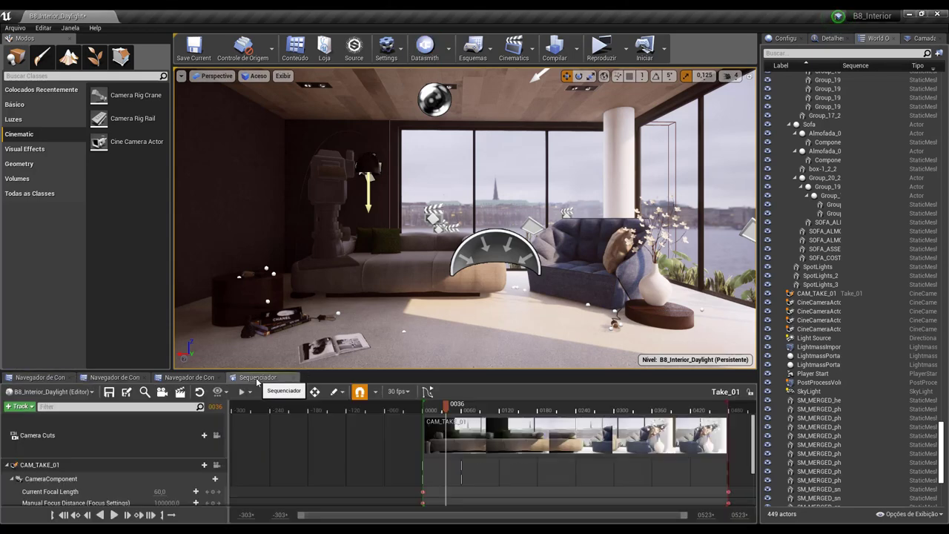
pyautogui.click(29, 380)
pyautogui.doubleClick(301, 436)
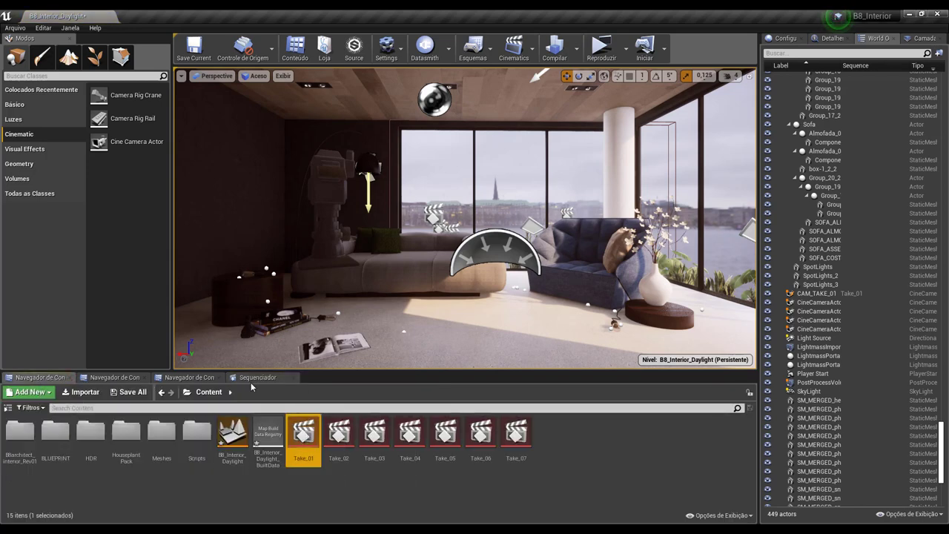
pyautogui.click(91, 467)
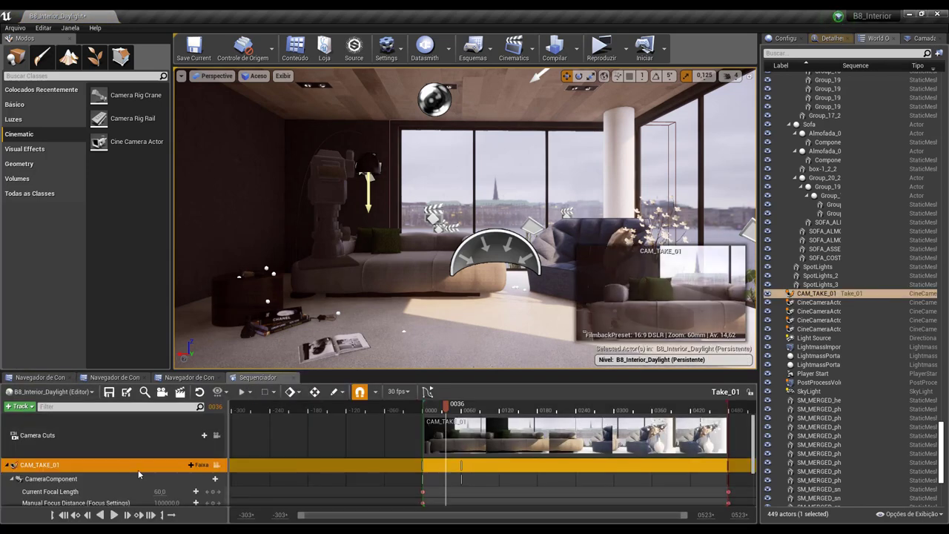
# Lock the viewport to CAM_TAKE_01 and play Take_01 in Game View, pausing at frame 0202
pyautogui.click(216, 464)
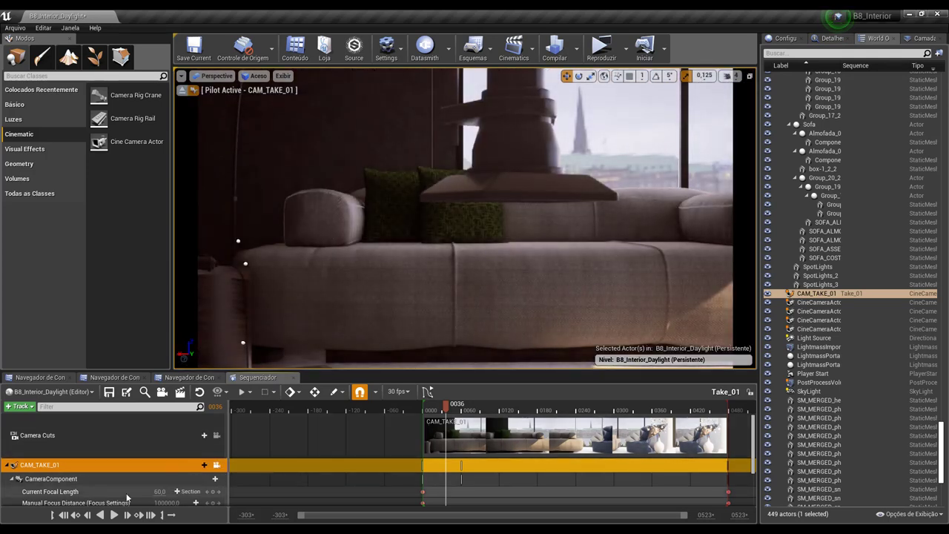
pyautogui.click(113, 515)
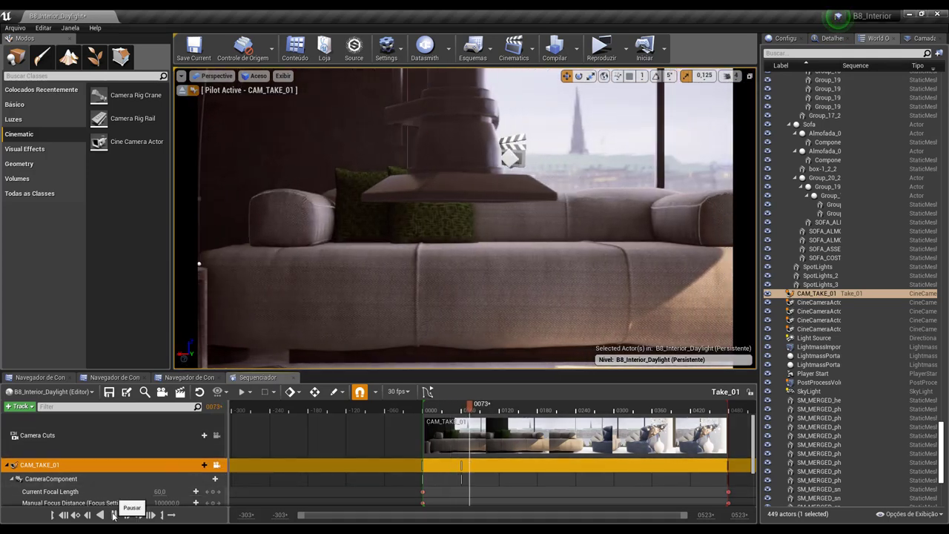
pyautogui.click(113, 514)
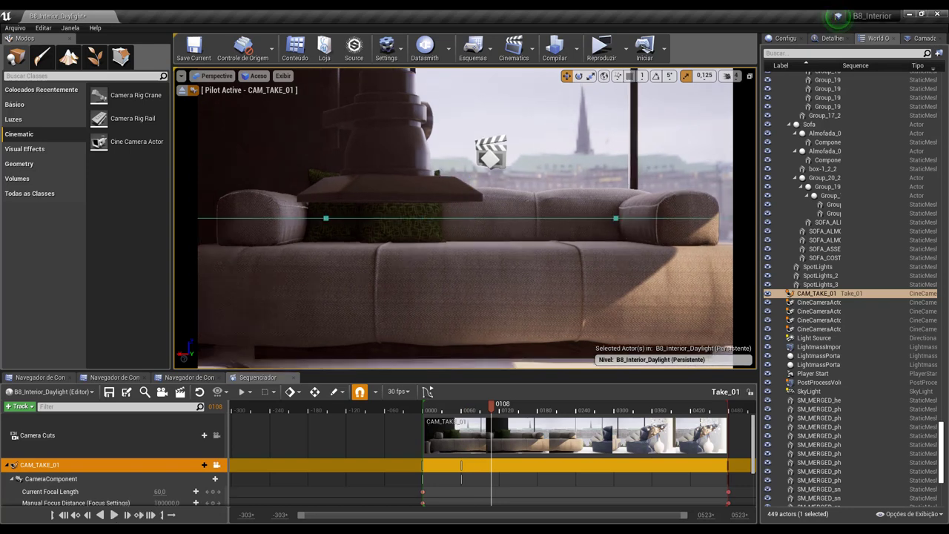
pyautogui.press('g')
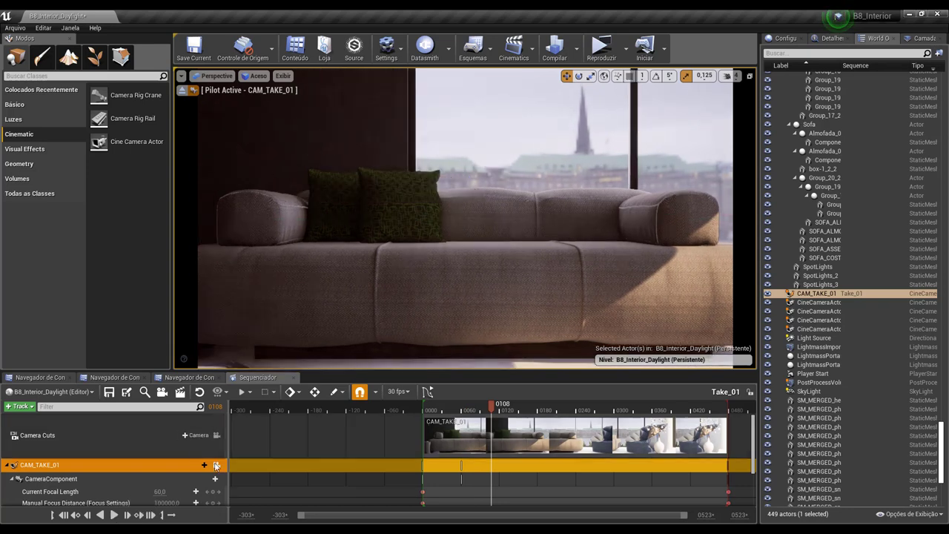
pyautogui.click(216, 465)
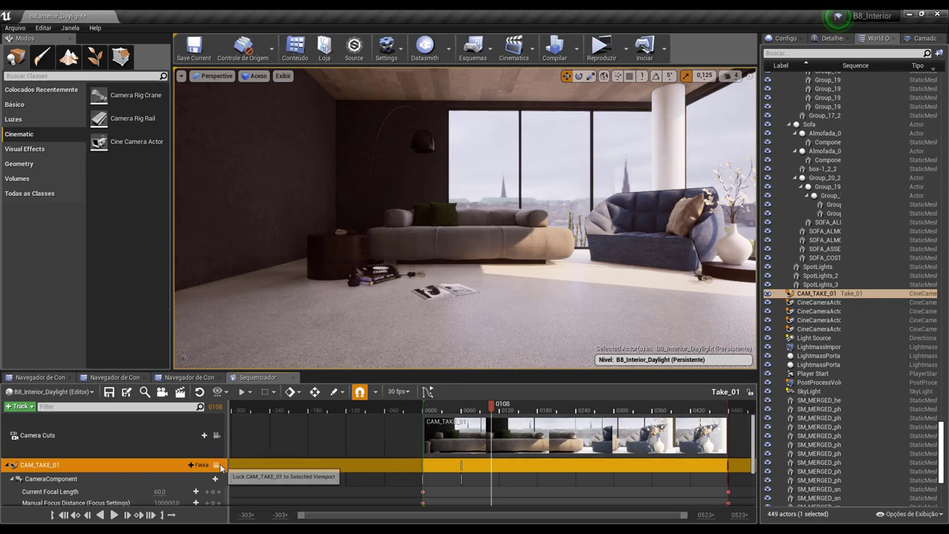
pyautogui.click(217, 465)
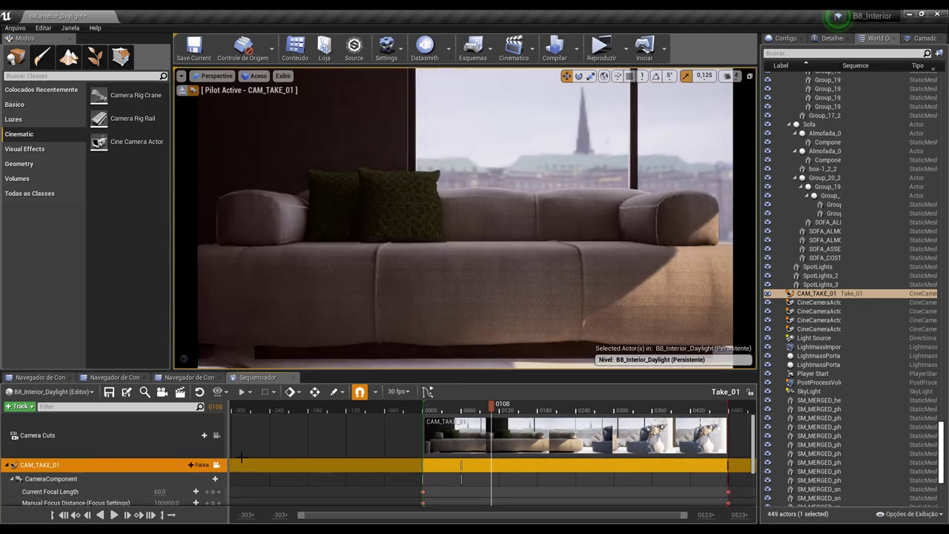
pyautogui.click(113, 515)
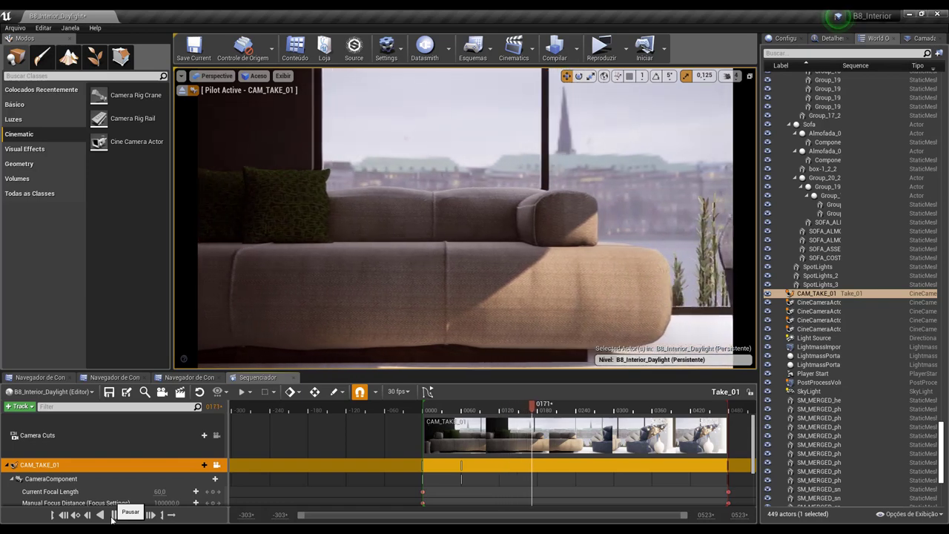
pyautogui.click(113, 515)
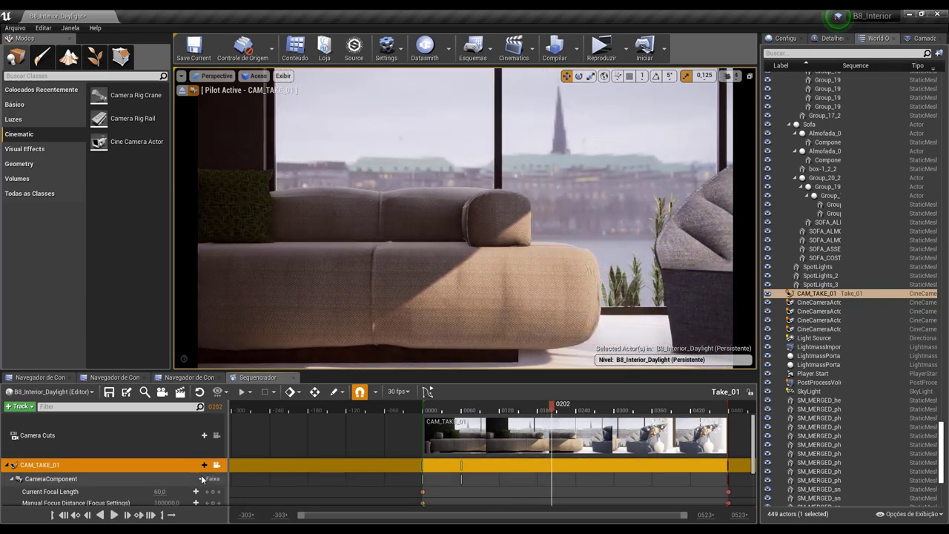
# Scrub the shot from frame 0038, then return to the Content folder's assets
pyautogui.click(443, 406)
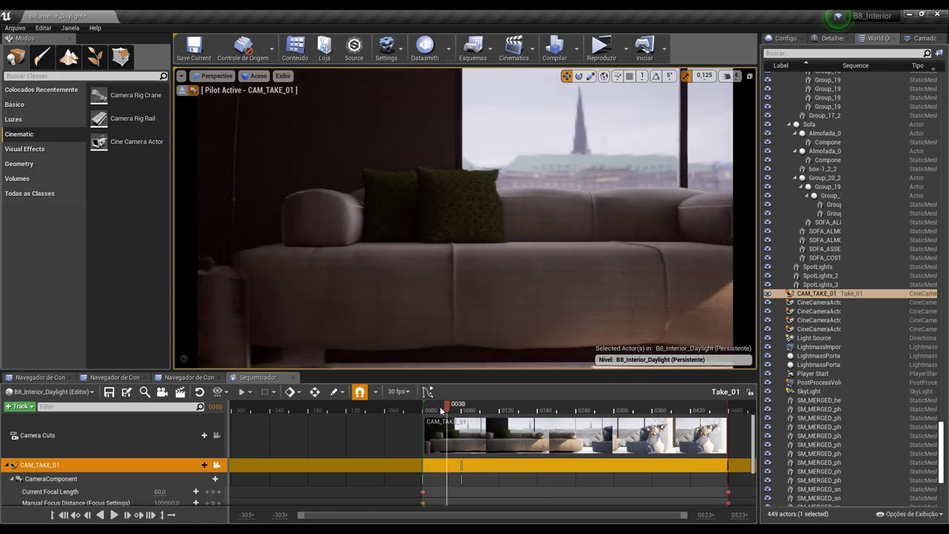
pyautogui.moveTo(443, 409)
pyautogui.mouseDown()
pyautogui.moveTo(665, 410)
pyautogui.moveTo(614, 423)
pyautogui.moveTo(428, 413)
pyautogui.mouseUp()
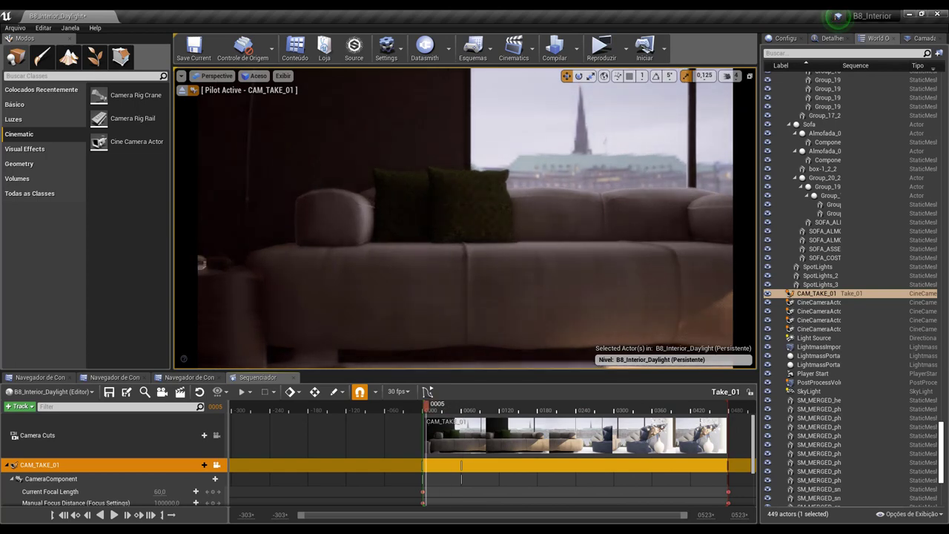
pyautogui.click(39, 380)
pyautogui.click(231, 492)
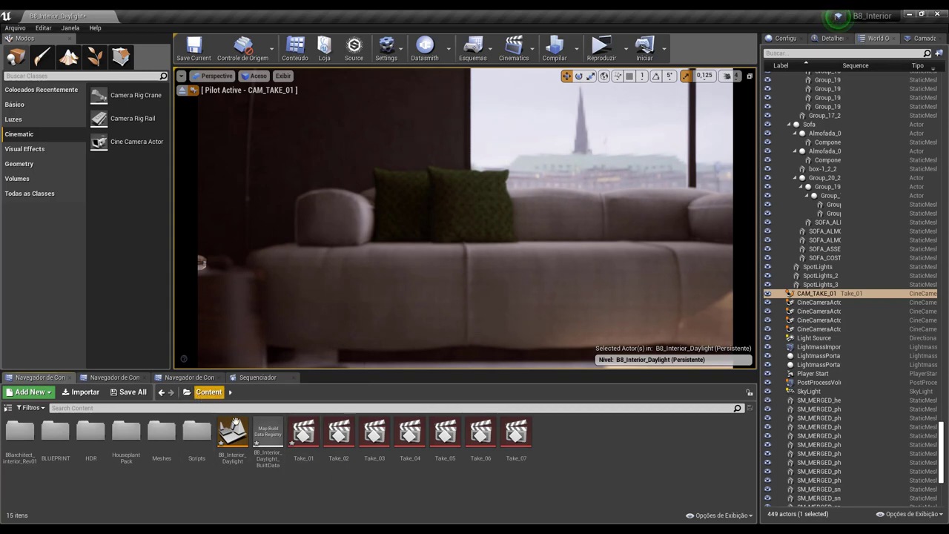
# Add a new level sequence from the Cinematics menu and save it as Take_08 in Content
pyautogui.rightClick(571, 436)
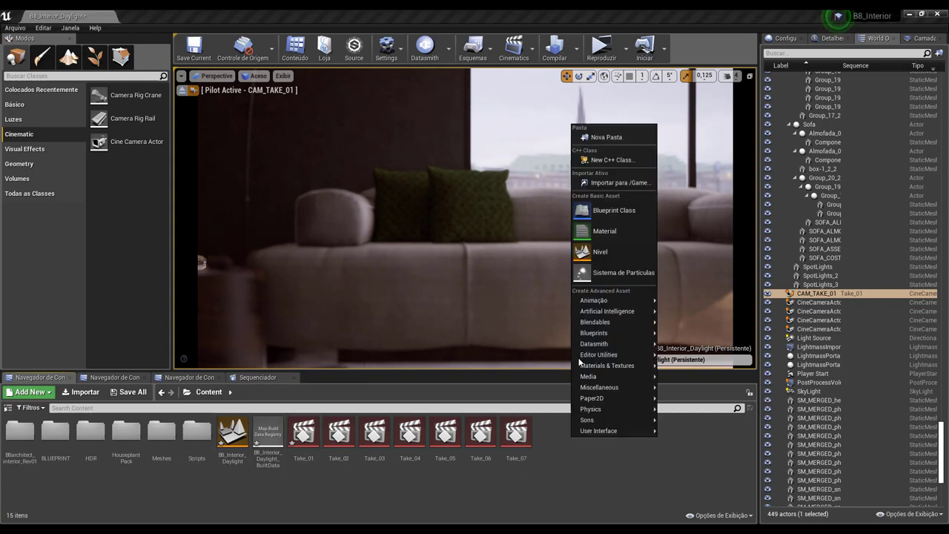
pyautogui.moveTo(620, 305)
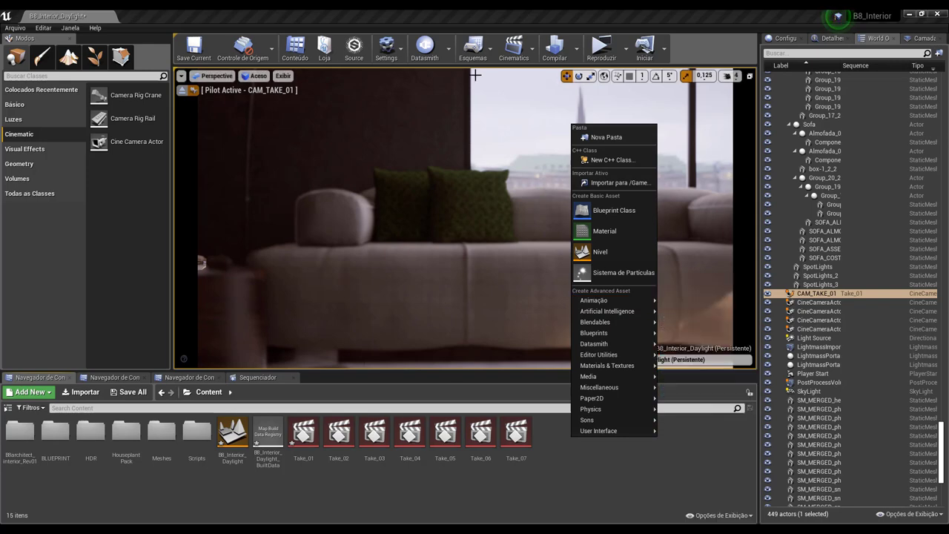
pyautogui.click(473, 51)
pyautogui.moveTo(510, 110)
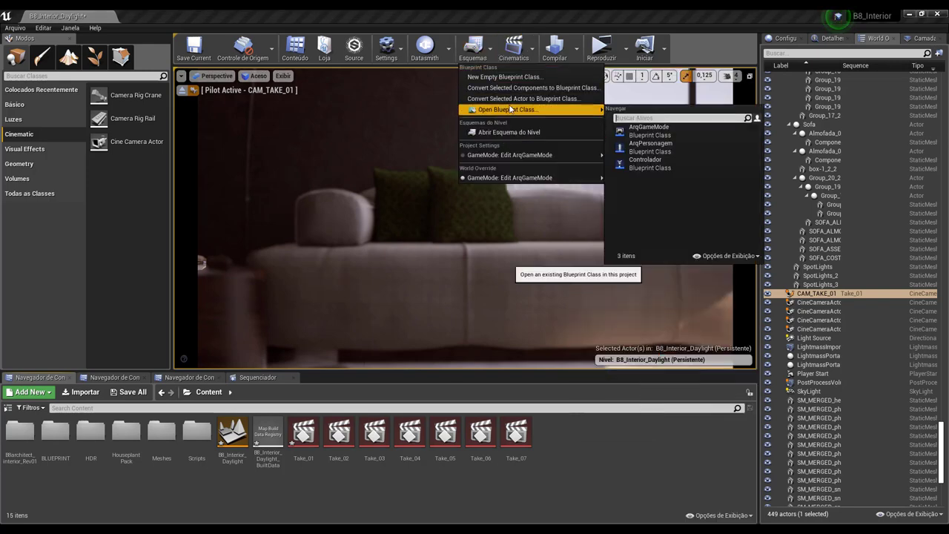
pyautogui.click(527, 52)
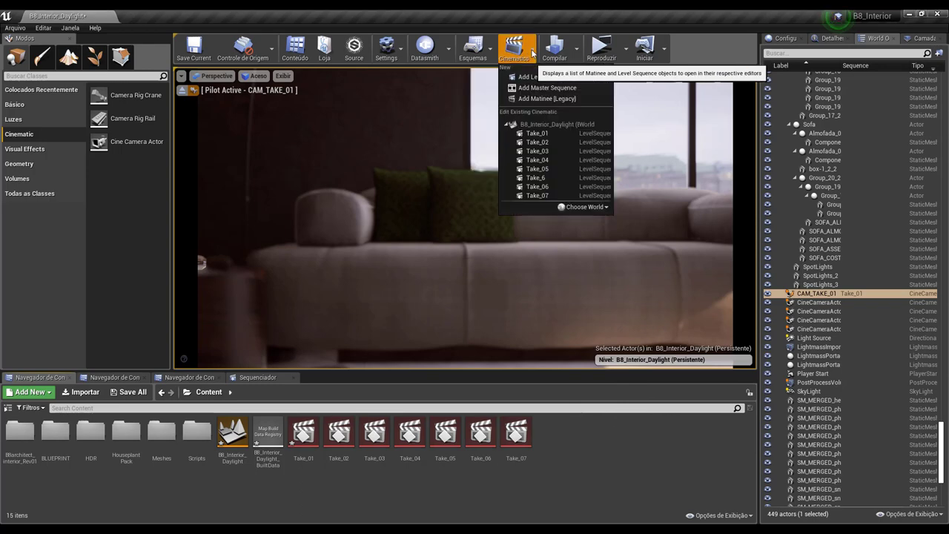
pyautogui.click(531, 80)
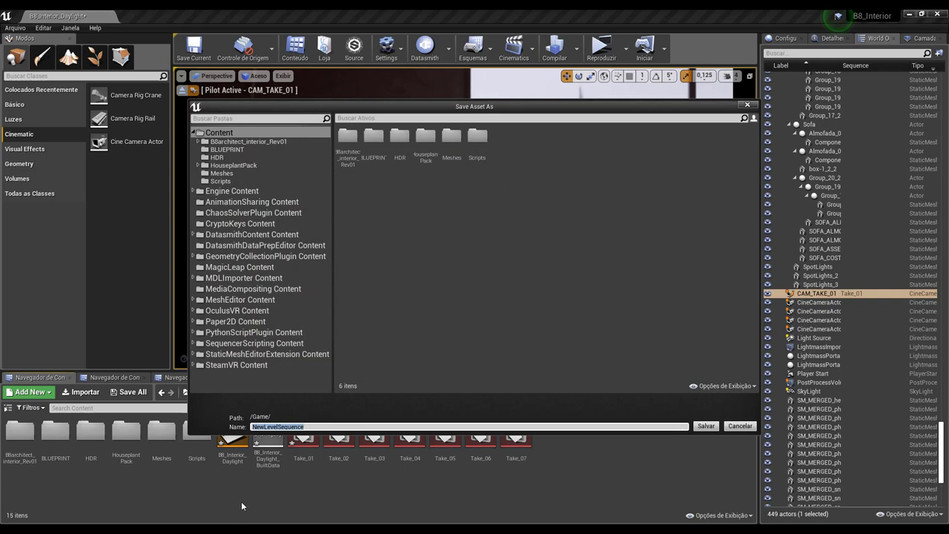
pyautogui.write('Take')
pyautogui.write('_0')
pyautogui.write('8')
pyautogui.click(705, 426)
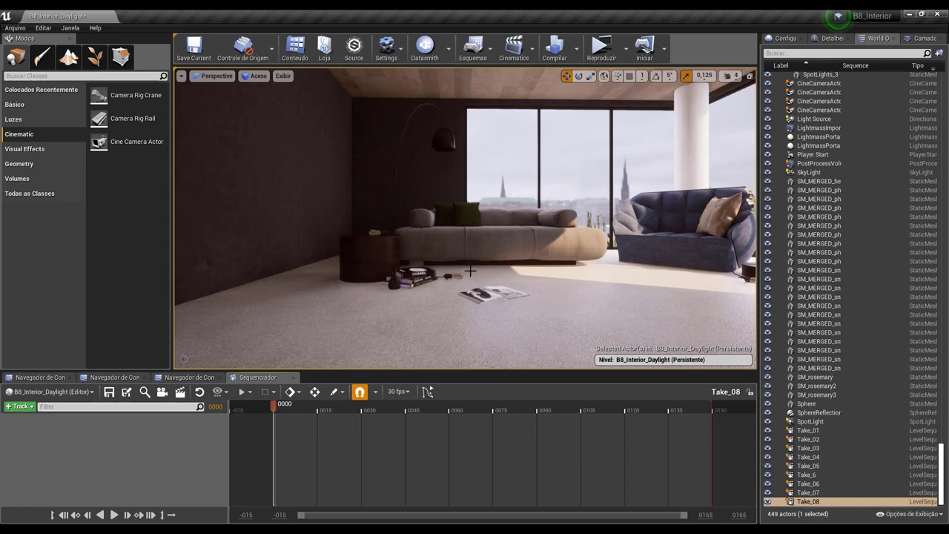
# Create CineCameraActor6 in Take_08 and pilot it to frame the sofa, armchair and windows
pyautogui.moveTo(470, 271); pyautogui.dragTo(507, 247)
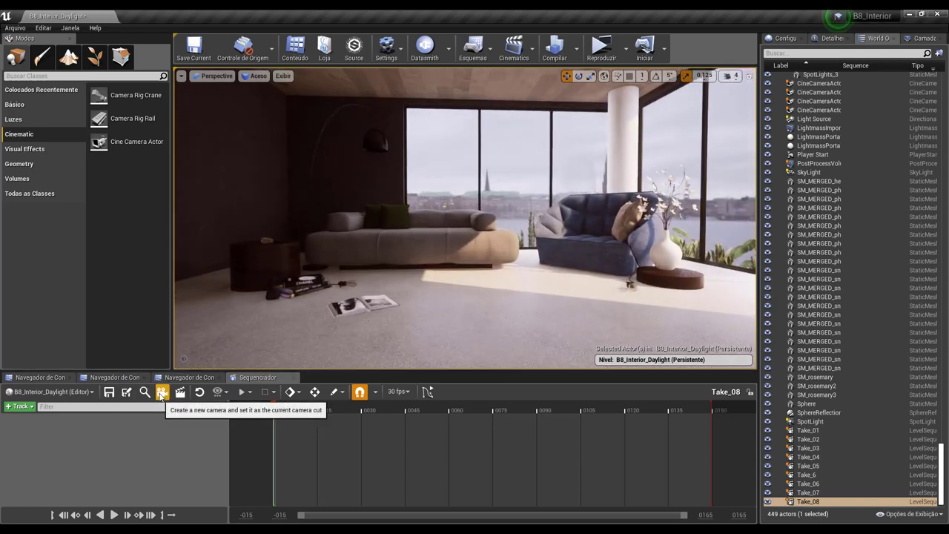
pyautogui.click(162, 393)
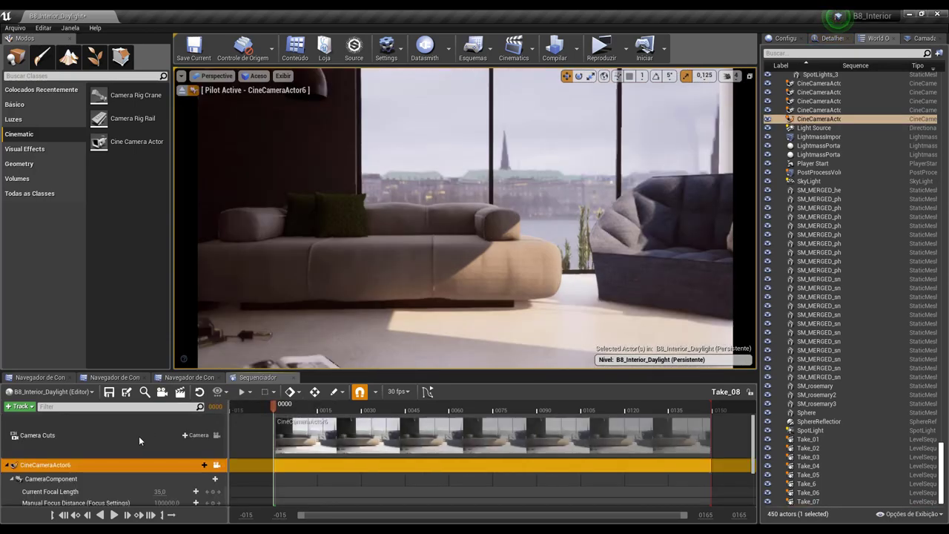
pyautogui.moveTo(365, 268); pyautogui.dragTo(365, 268, button='right')
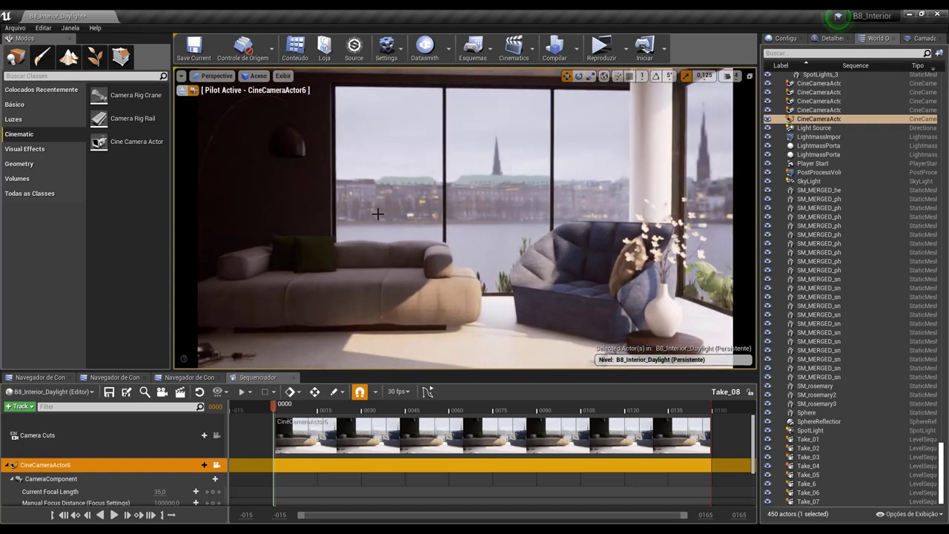
pyautogui.moveTo(377, 213); pyautogui.dragTo(377, 213, button='right')
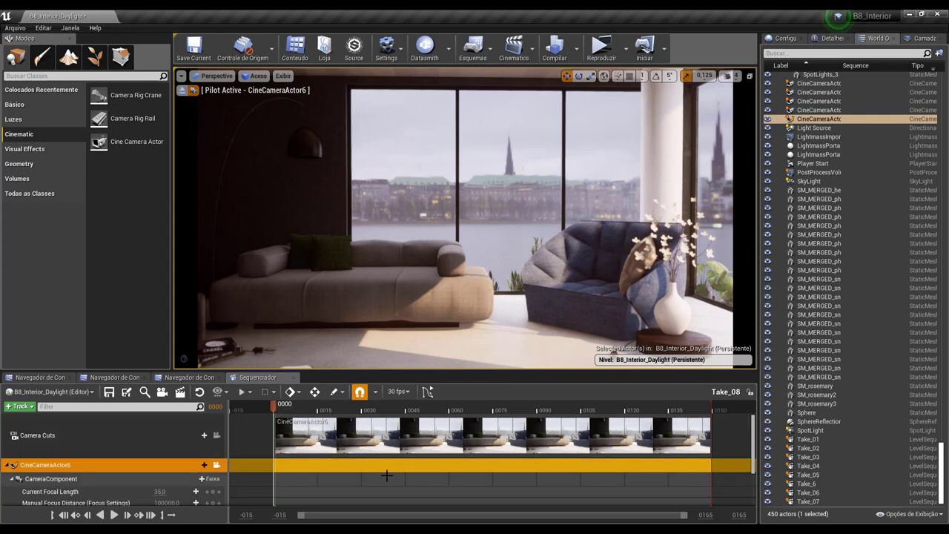
# Move the piloted camera forward and turn it toward the window, armchair and vase
pyautogui.keyDown('ctrl'); pyautogui.scroll(-2, 386, 473); pyautogui.keyUp('ctrl')
pyautogui.keyDown('ctrl'); pyautogui.scroll(-1, 386, 468); pyautogui.keyUp('ctrl')
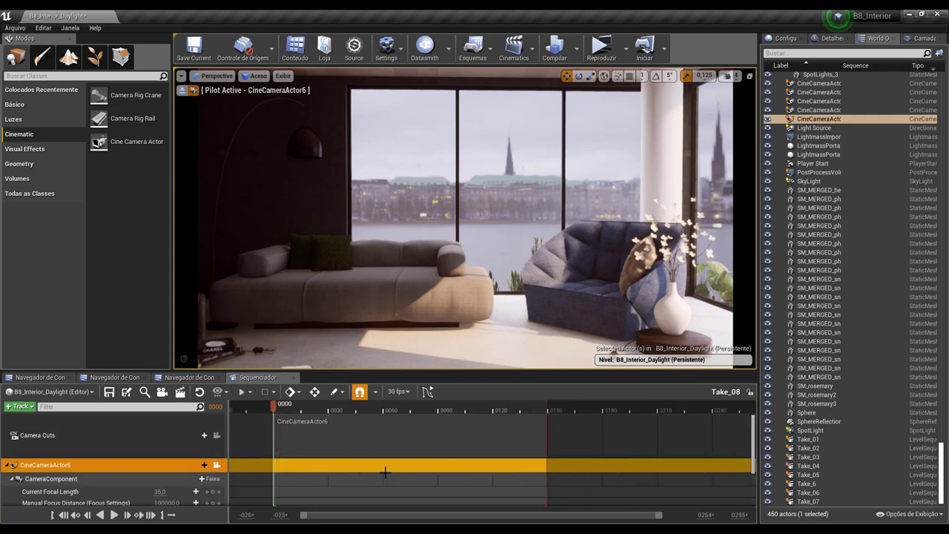
pyautogui.moveTo(365, 289)
pyautogui.mouseDown()
pyautogui.moveTo(370, 266)
pyautogui.moveTo(319, 268)
pyautogui.moveTo(297, 256)
pyautogui.mouseUp()
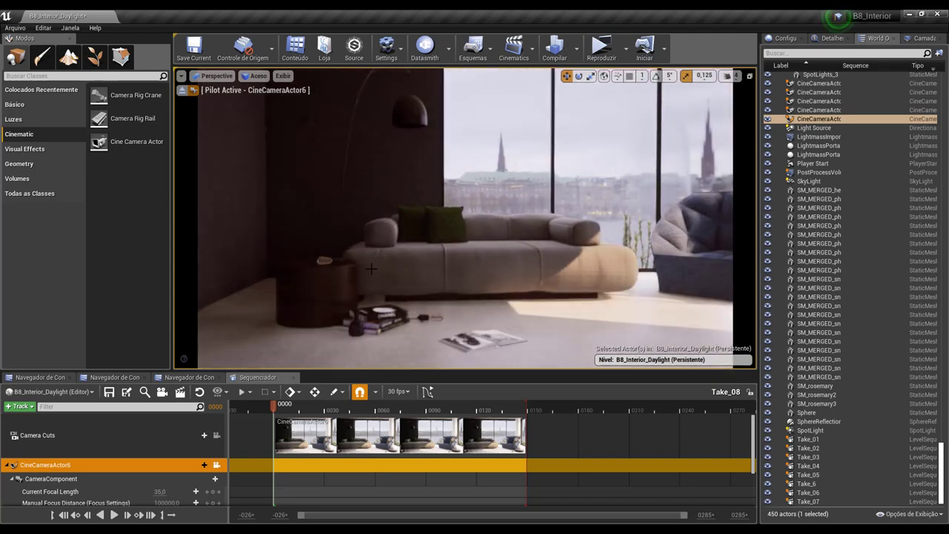
pyautogui.moveTo(297, 255)
pyautogui.mouseDown()
pyautogui.moveTo(348, 259)
pyautogui.moveTo(386, 284)
pyautogui.moveTo(355, 278)
pyautogui.mouseUp()
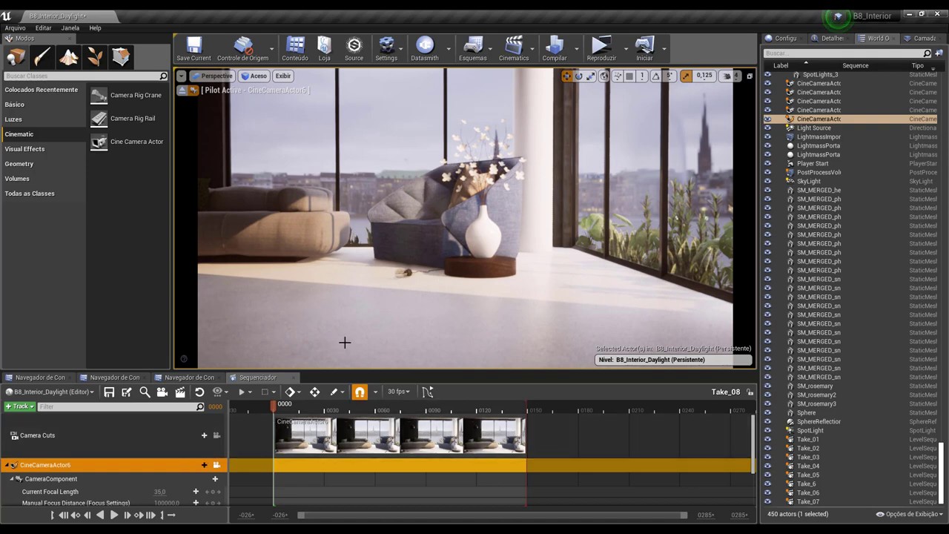
pyautogui.moveTo(427, 306); pyautogui.dragTo(445, 300)
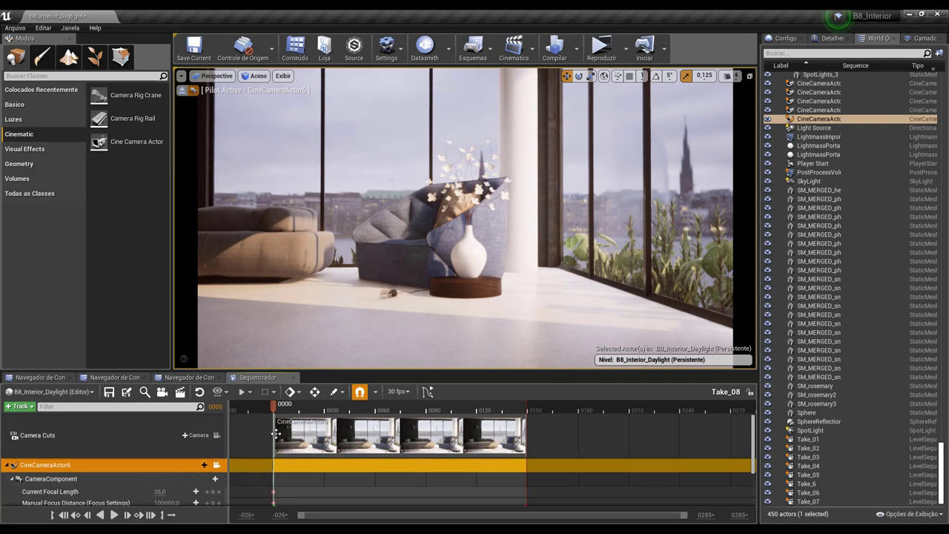
# Show CineCameraActor6's properties in the Details panel
pyautogui.scroll(-2, 285, 468)
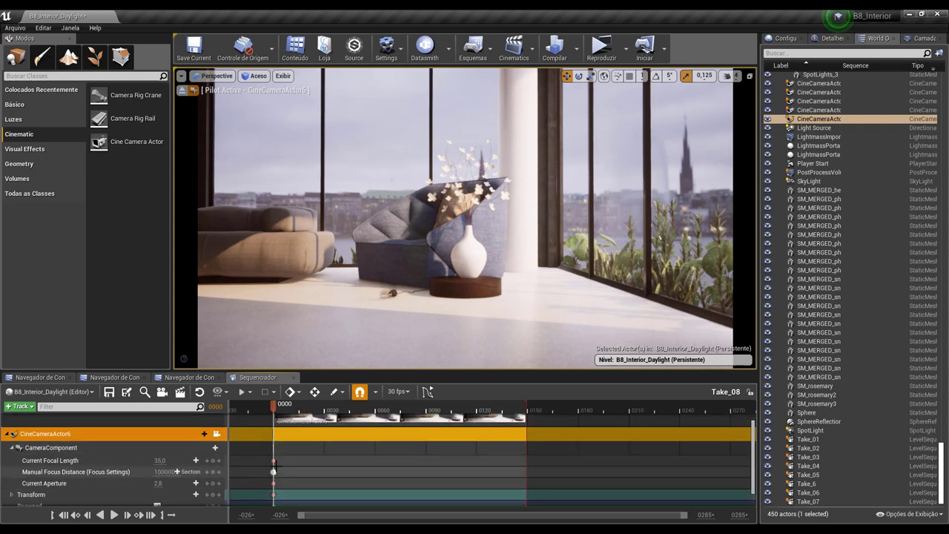
pyautogui.scroll(-1, 272, 457)
pyautogui.scroll(3, 273, 456)
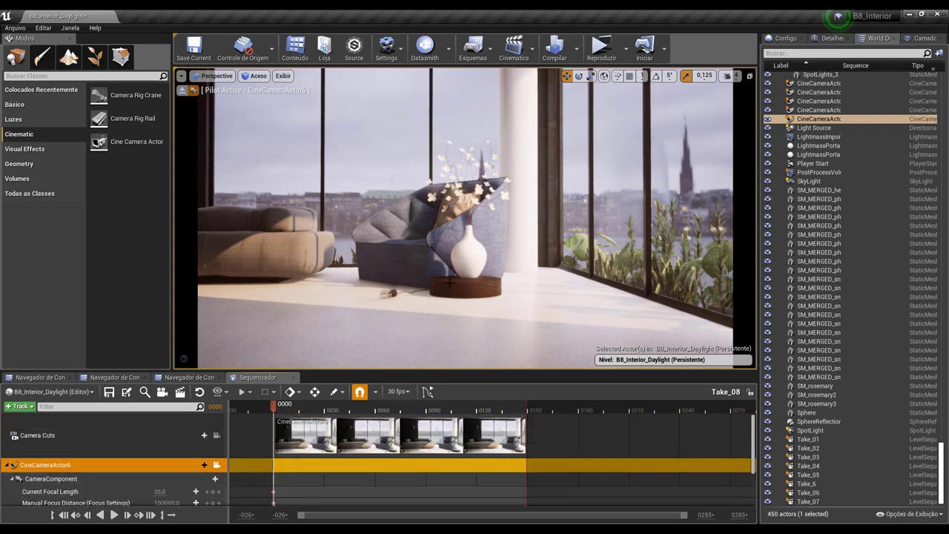
pyautogui.click(830, 38)
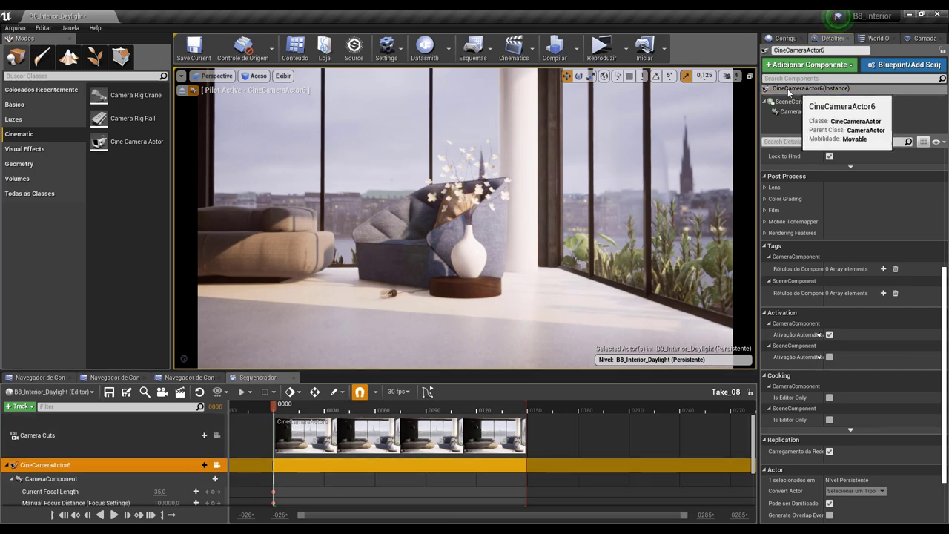
# Try a wider Current Focal Length, reset it to 35.0, and scrub Take_08 to frame 0149
pyautogui.click(816, 90)
pyautogui.scroll(2, 771, 210)
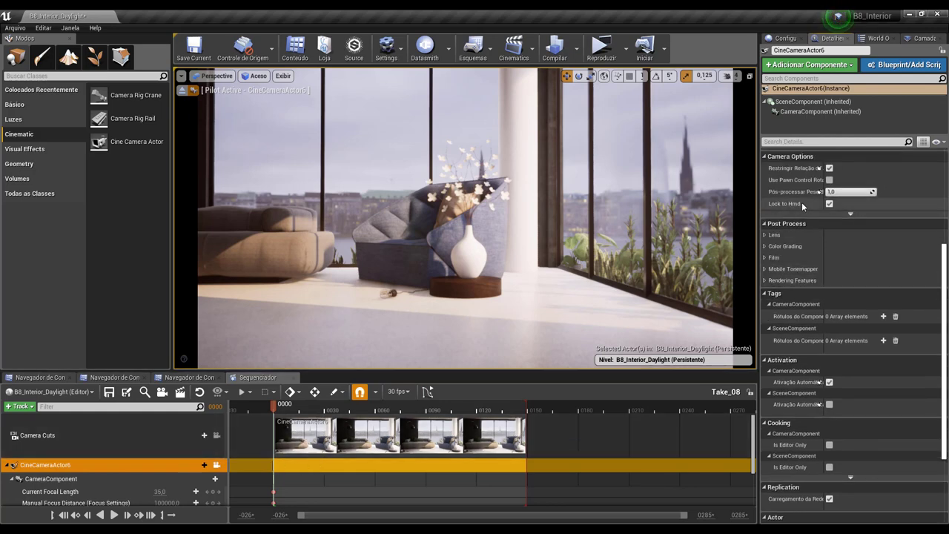
pyautogui.scroll(2, 799, 214)
pyautogui.scroll(3, 798, 221)
pyautogui.scroll(2, 815, 216)
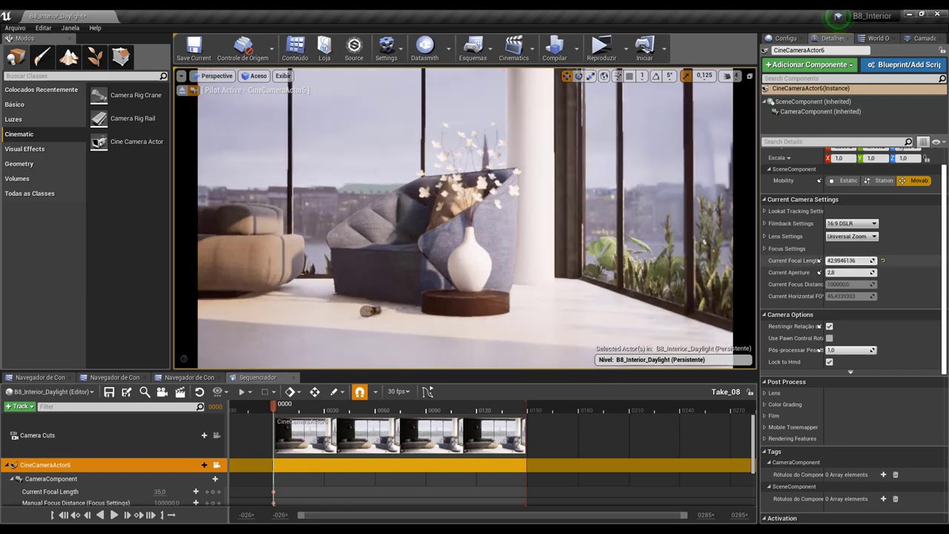
pyautogui.moveTo(833, 261); pyautogui.dragTo(881, 266)
pyautogui.click(882, 261)
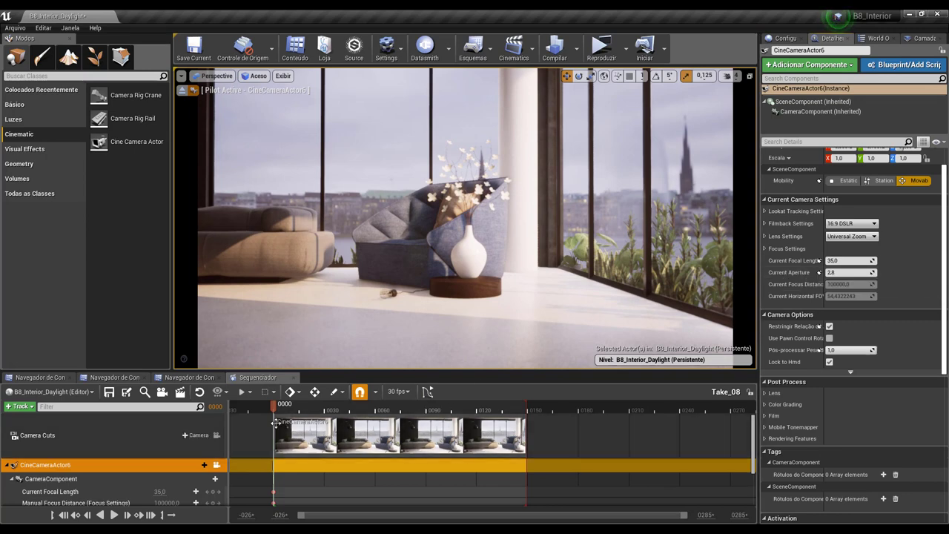
pyautogui.moveTo(274, 412); pyautogui.dragTo(512, 418)
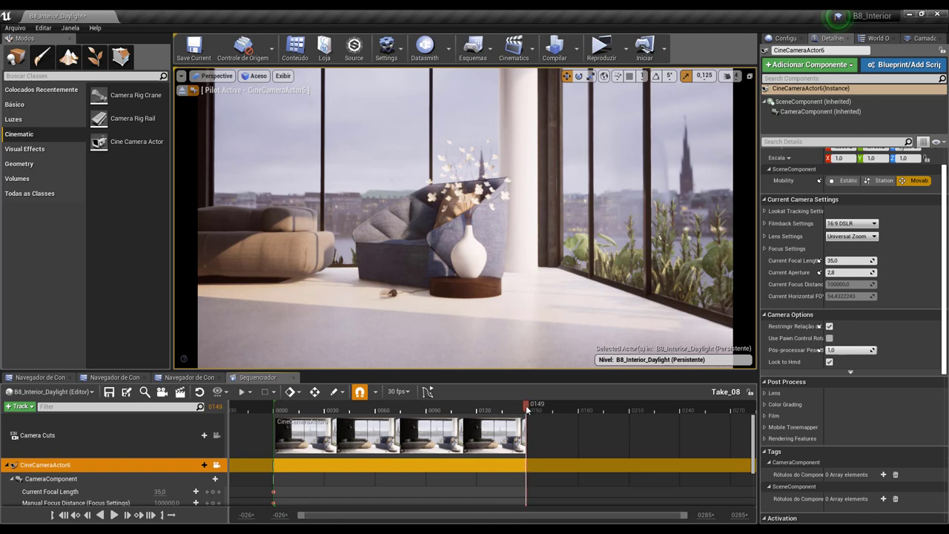
# At frame 0149, push the camera in toward the armchair and vase, then play and scrub it
pyautogui.moveTo(526, 404); pyautogui.dragTo(505, 405)
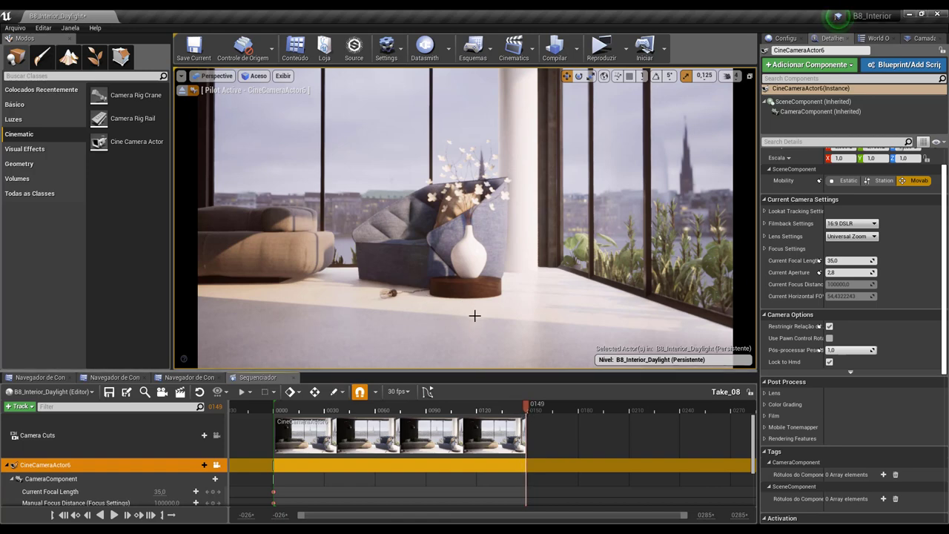
pyautogui.moveTo(474, 316); pyautogui.dragTo(474, 259)
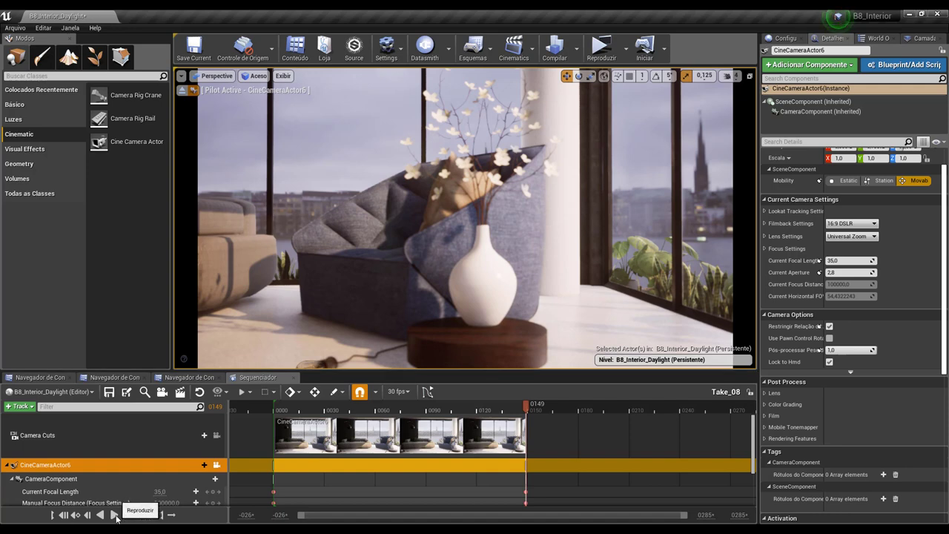
pyautogui.click(115, 514)
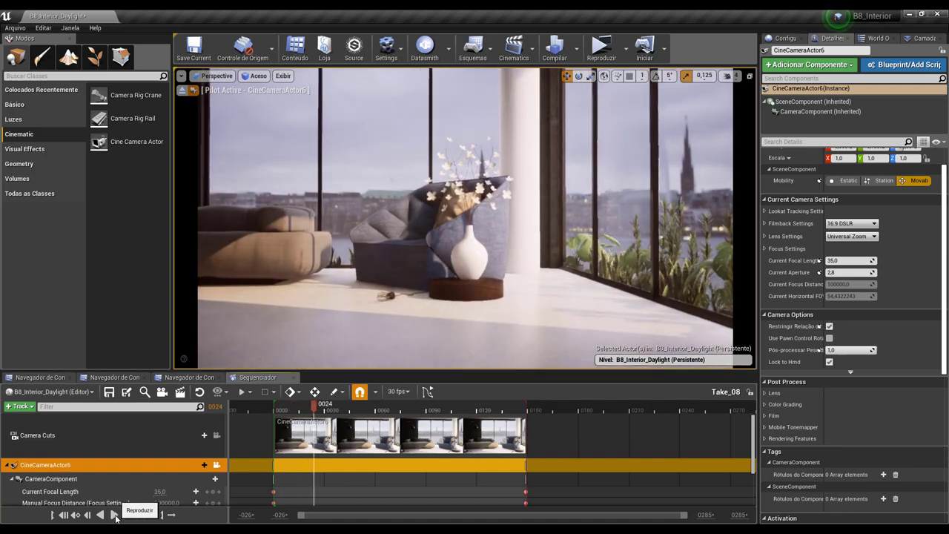
pyautogui.click(114, 514)
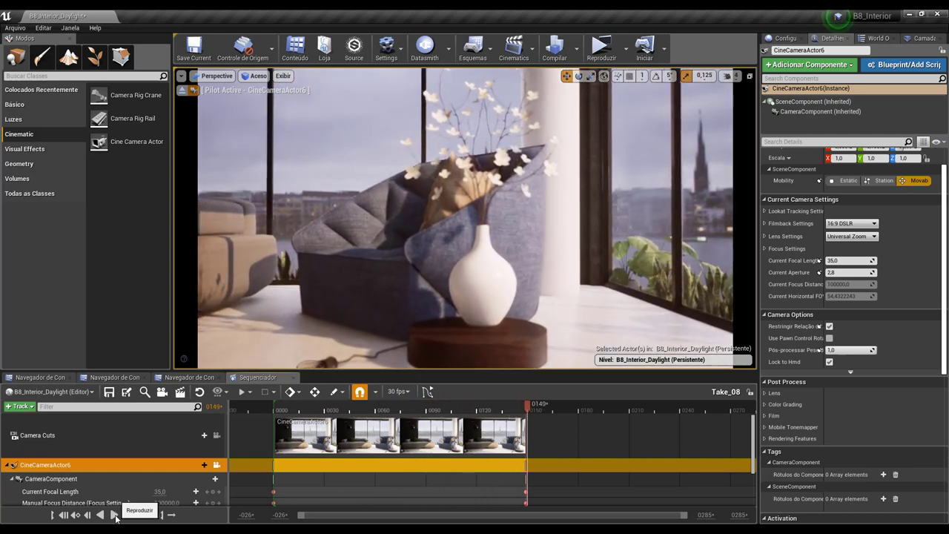
pyautogui.moveTo(497, 416); pyautogui.dragTo(281, 438)
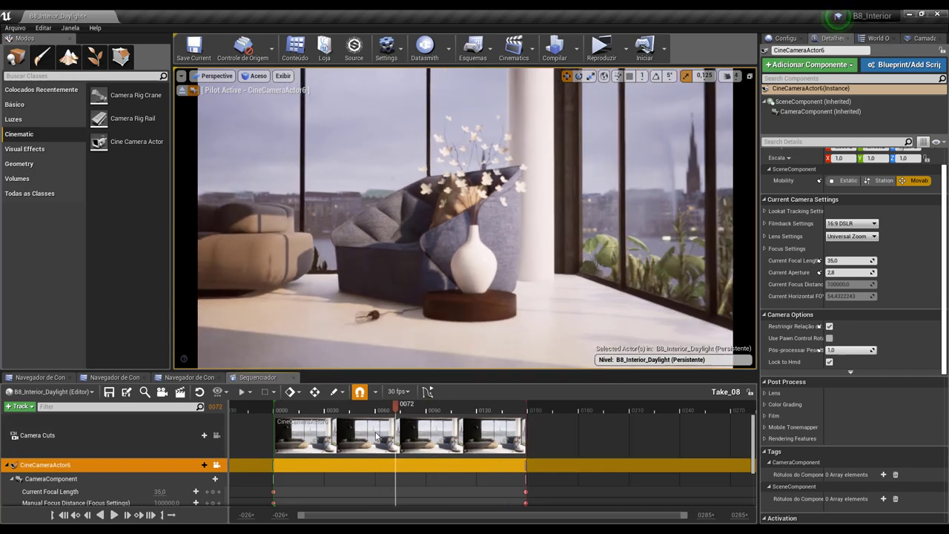
pyautogui.moveTo(439, 437); pyautogui.dragTo(325, 442)
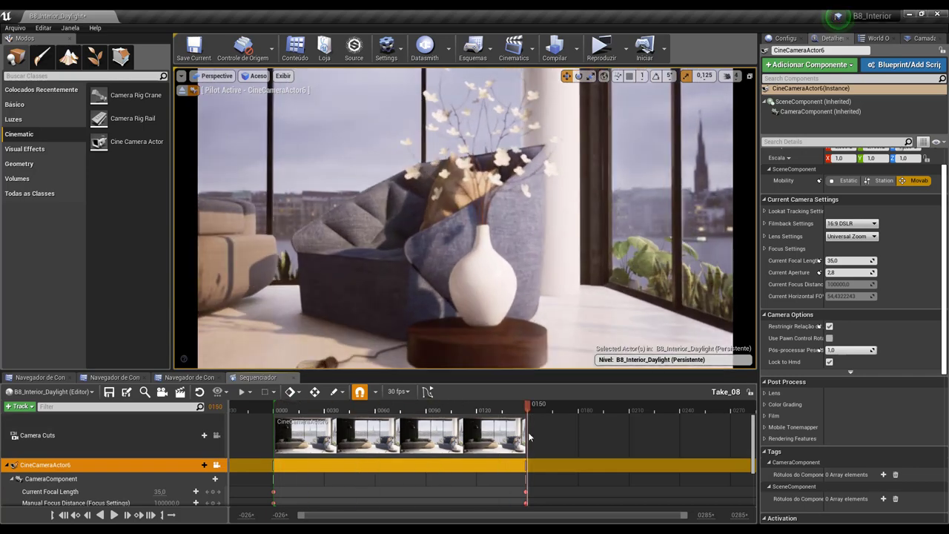
# Extend the playback range end to about frame 0340 and stretch the camera cut to match
pyautogui.scroll(-1, 326, 442)
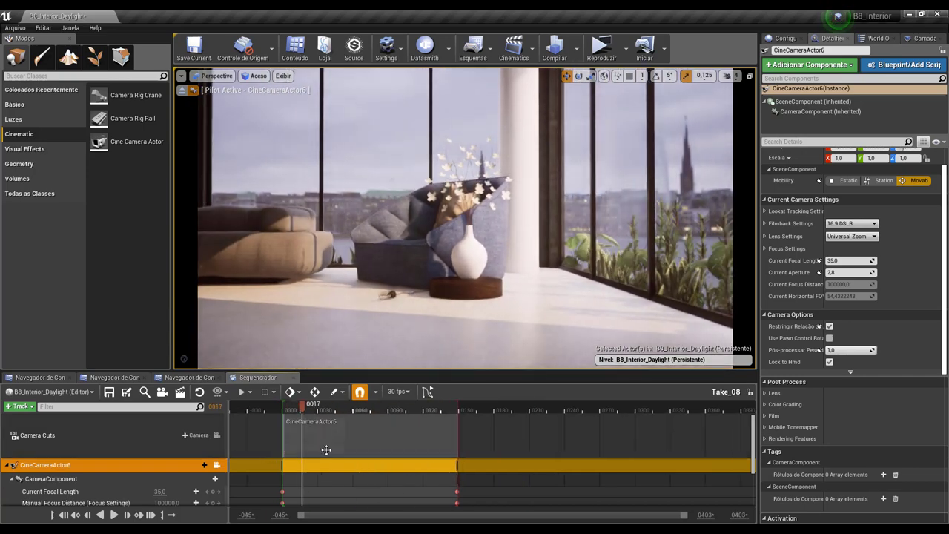
pyautogui.scroll(-1, 326, 444)
pyautogui.scroll(-1, 326, 444)
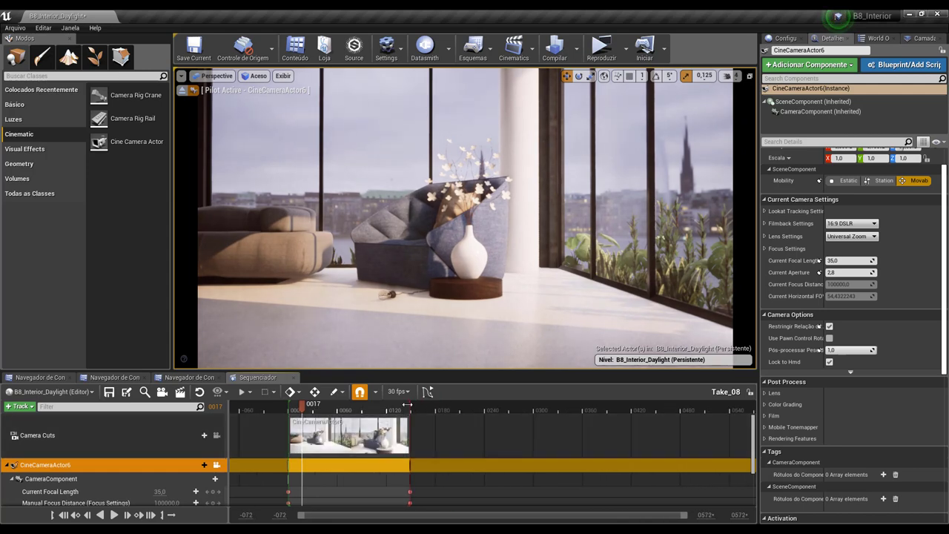
pyautogui.moveTo(408, 404); pyautogui.dragTo(579, 409)
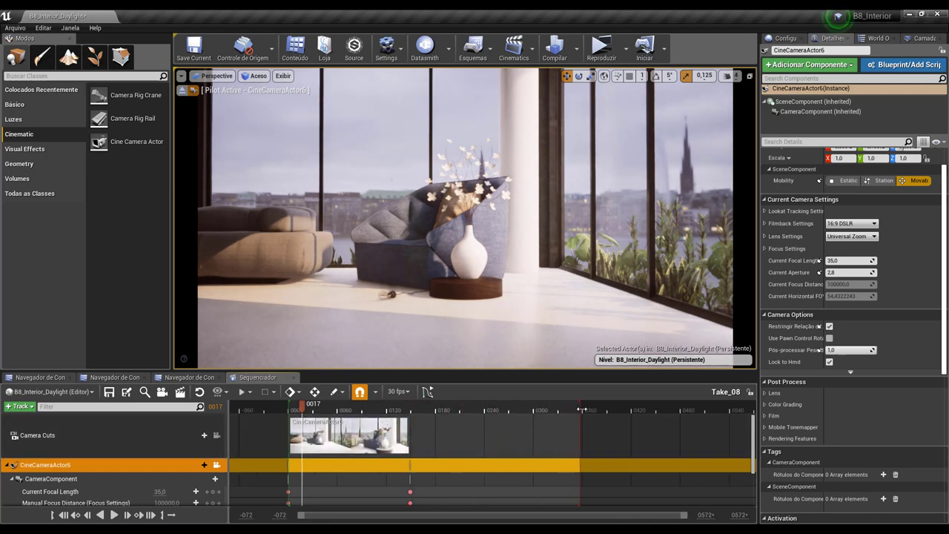
pyautogui.click(394, 437)
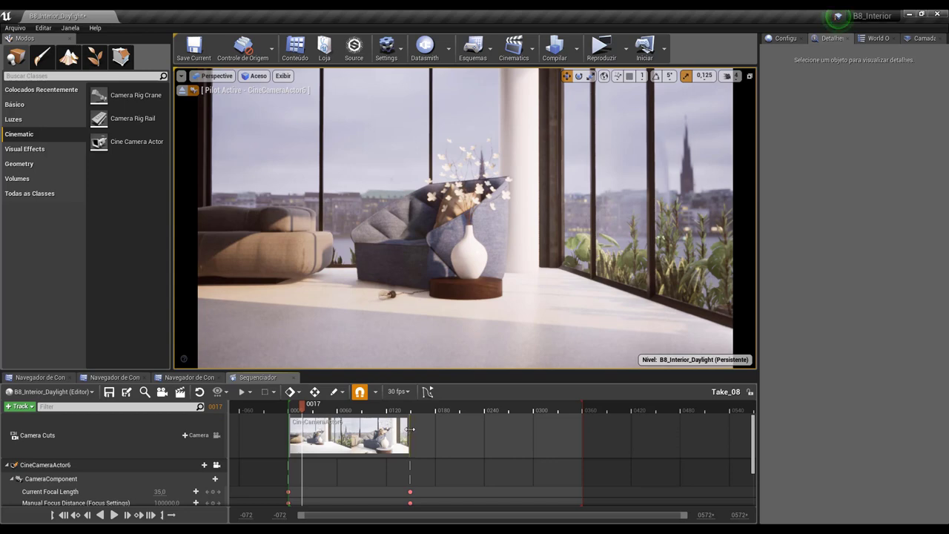
pyautogui.moveTo(409, 428); pyautogui.dragTo(581, 429)
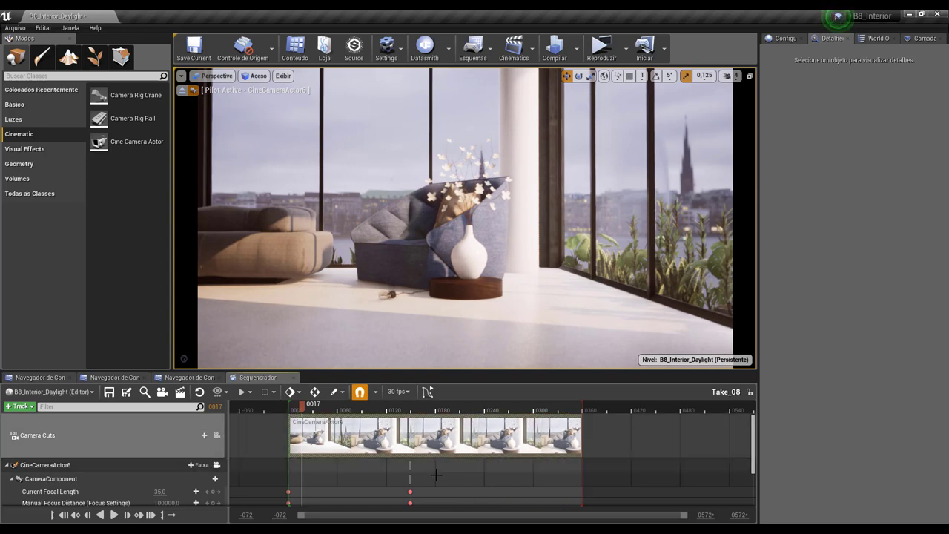
# Select all the camera's frame-0149 keys, including Transform and Spawned, and move them to 0360
pyautogui.scroll(-1, 410, 475)
pyautogui.click(410, 487)
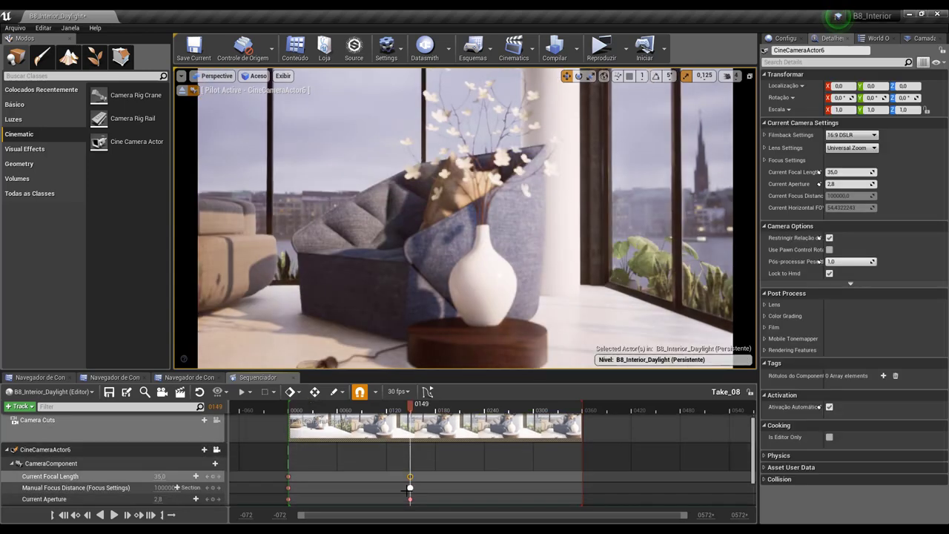
pyautogui.keyDown('shift'); pyautogui.click(410, 499); pyautogui.keyUp('shift')
pyautogui.scroll(-2, 410, 489)
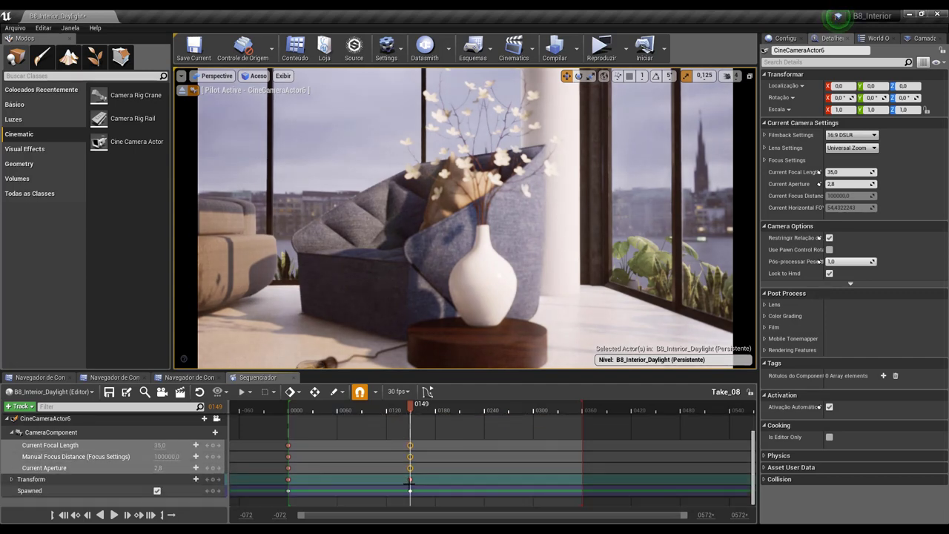
pyautogui.keyDown('shift'); pyautogui.click(410, 480); pyautogui.keyUp('shift')
pyautogui.keyDown('shift'); pyautogui.click(410, 490); pyautogui.keyUp('shift')
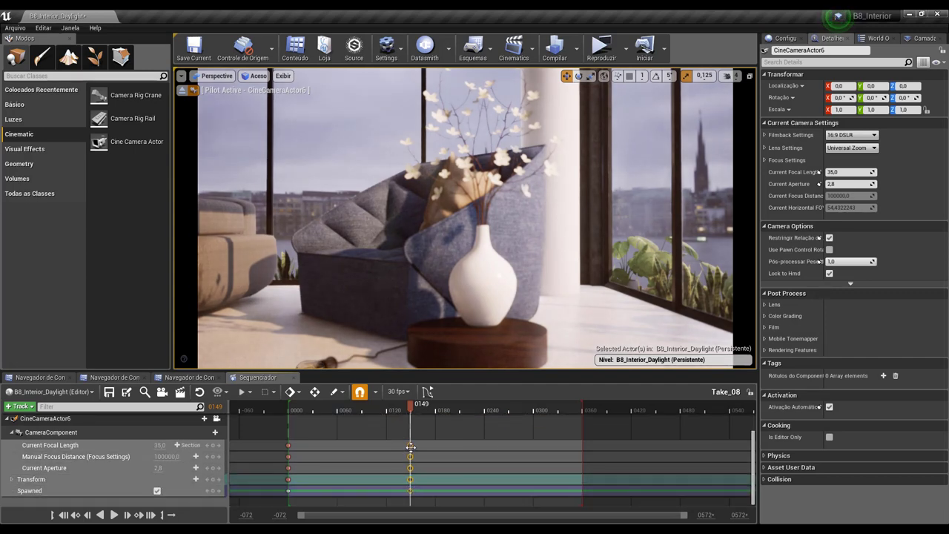
pyautogui.moveTo(410, 446); pyautogui.dragTo(582, 446)
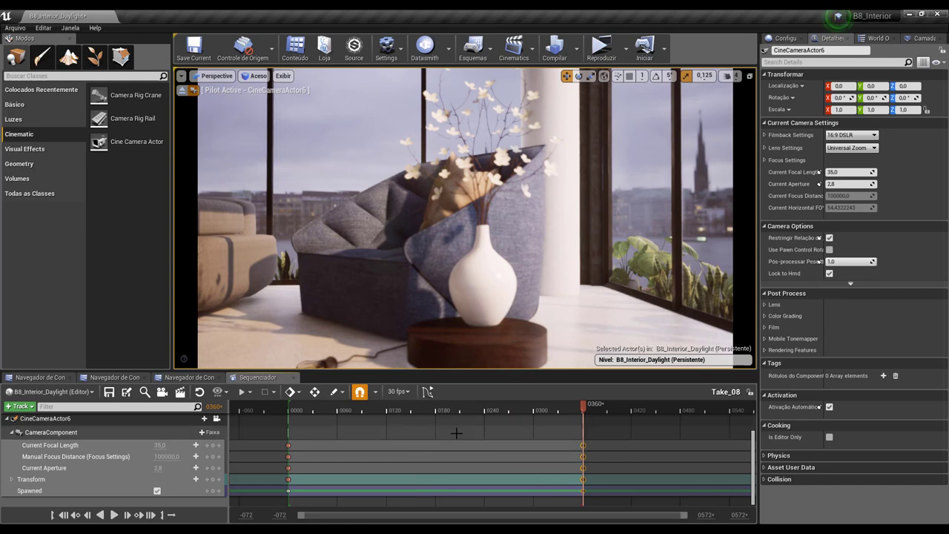
pyautogui.scroll(3, 297, 445)
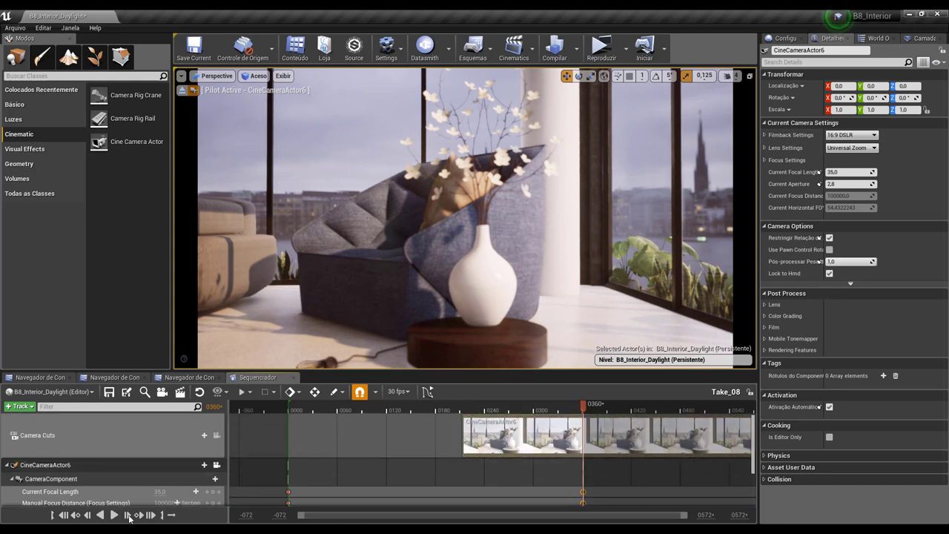
# Select the CineCameraActor6 track, scrub and play the lengthened shot, then rewind to the start
pyautogui.click(82, 465)
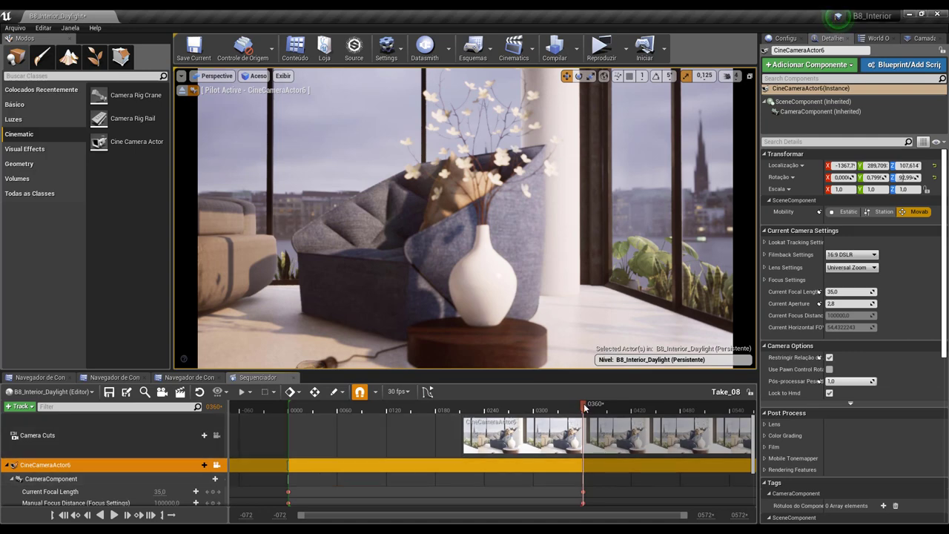
pyautogui.keyDown('ctrl'); pyautogui.scroll(-3, 548, 434); pyautogui.keyUp('ctrl')
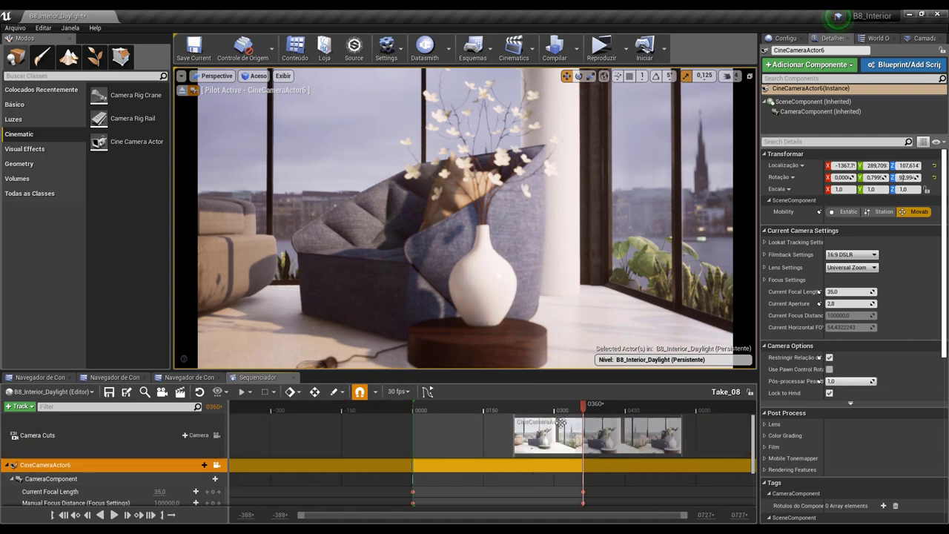
pyautogui.moveTo(582, 405); pyautogui.dragTo(414, 416)
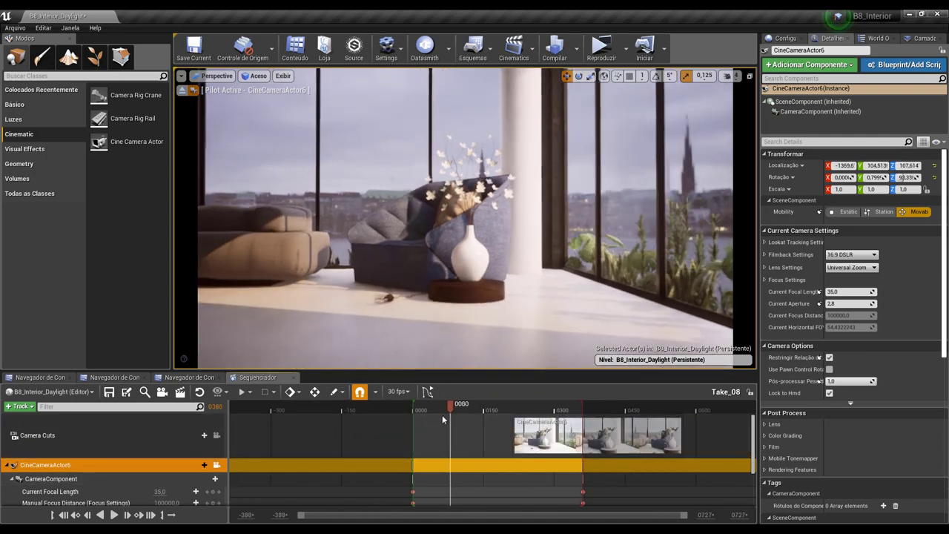
pyautogui.click(112, 515)
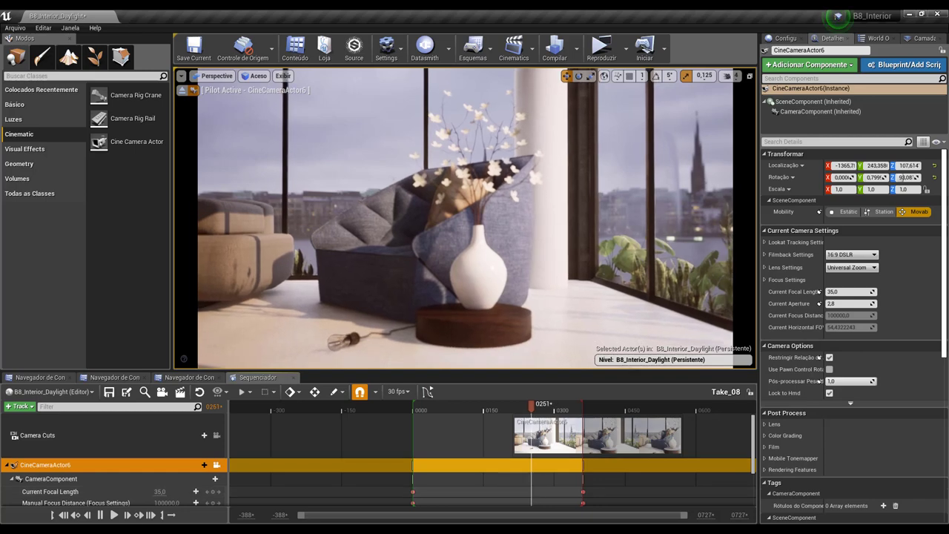
pyautogui.click(64, 515)
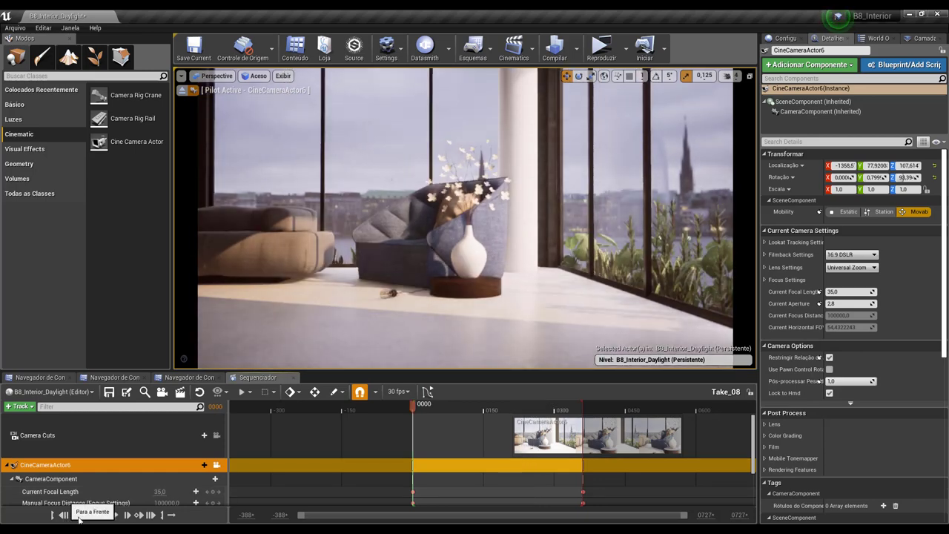
# Extend the Camera Cuts section's start back to frame 0000
pyautogui.moveTo(512, 428); pyautogui.dragTo(404, 438)
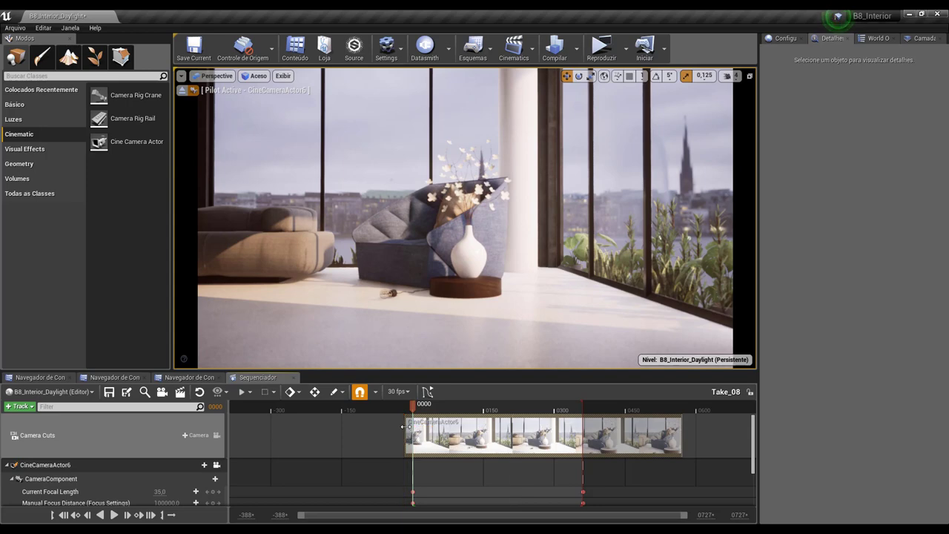
pyautogui.scroll(-3, 404, 445)
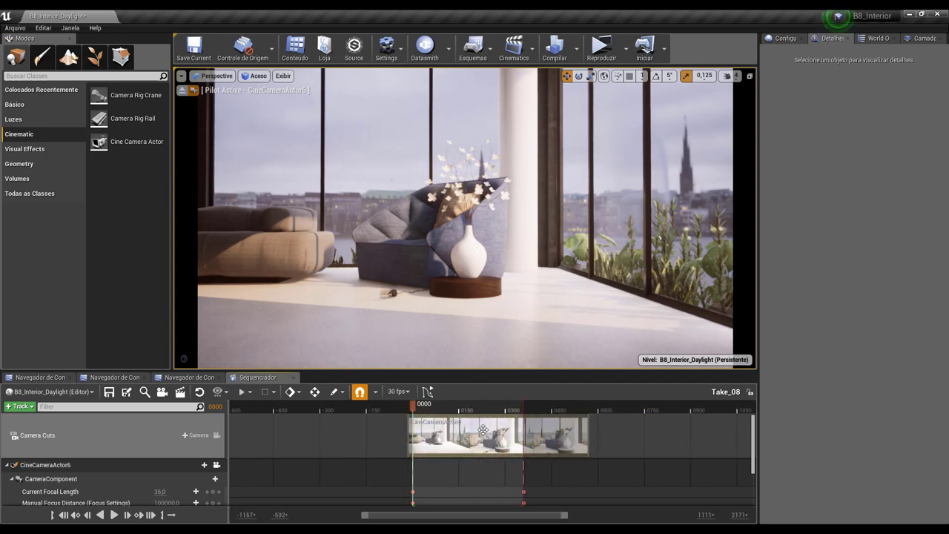
pyautogui.scroll(4, 483, 430)
pyautogui.click(445, 424)
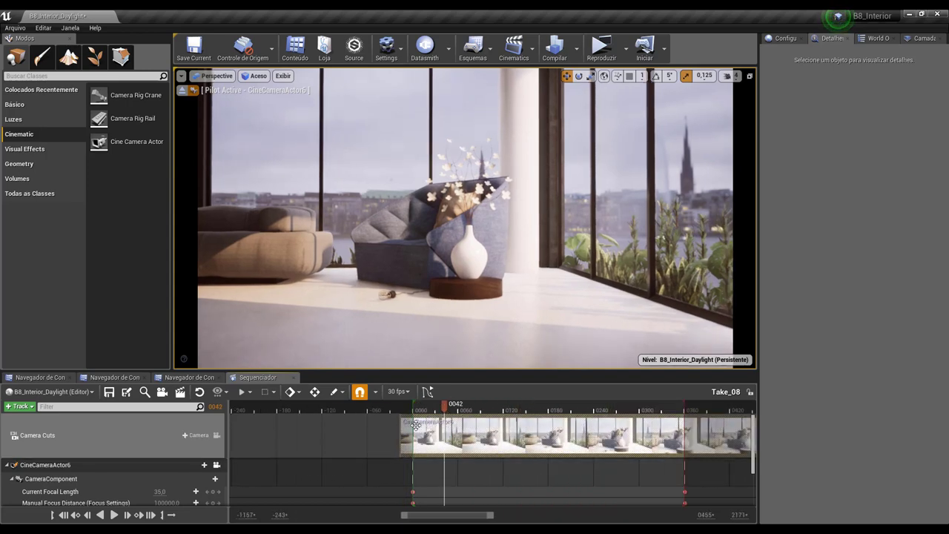
pyautogui.moveTo(398, 429); pyautogui.dragTo(412, 429)
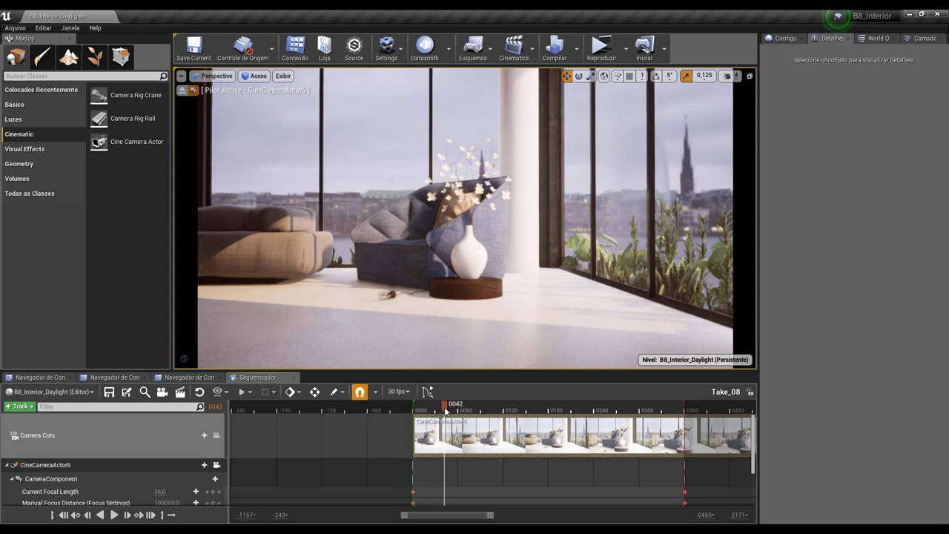
# Trim the camera cut's end to the end marker near frame 360, then play and stop the take
pyautogui.click(416, 407)
pyautogui.scroll(-2, 445, 433)
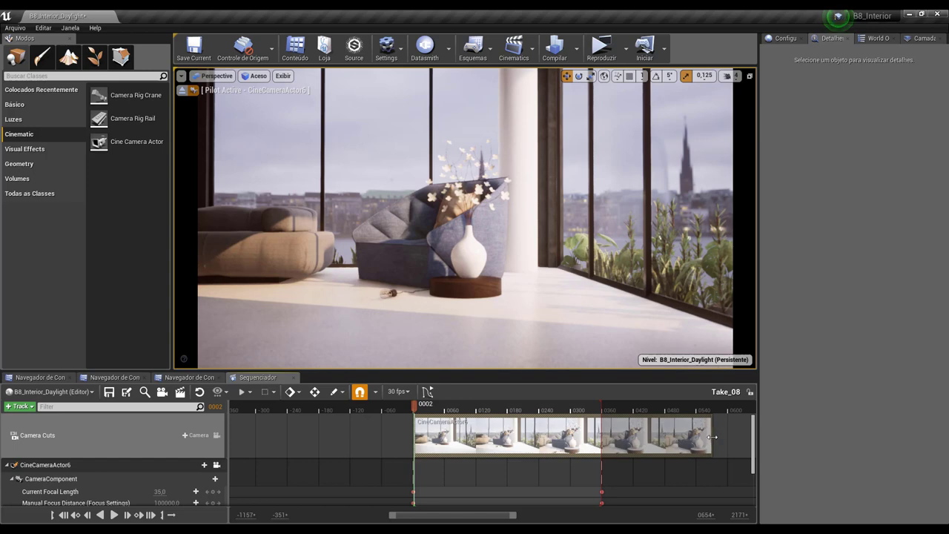
pyautogui.moveTo(701, 436); pyautogui.dragTo(600, 437)
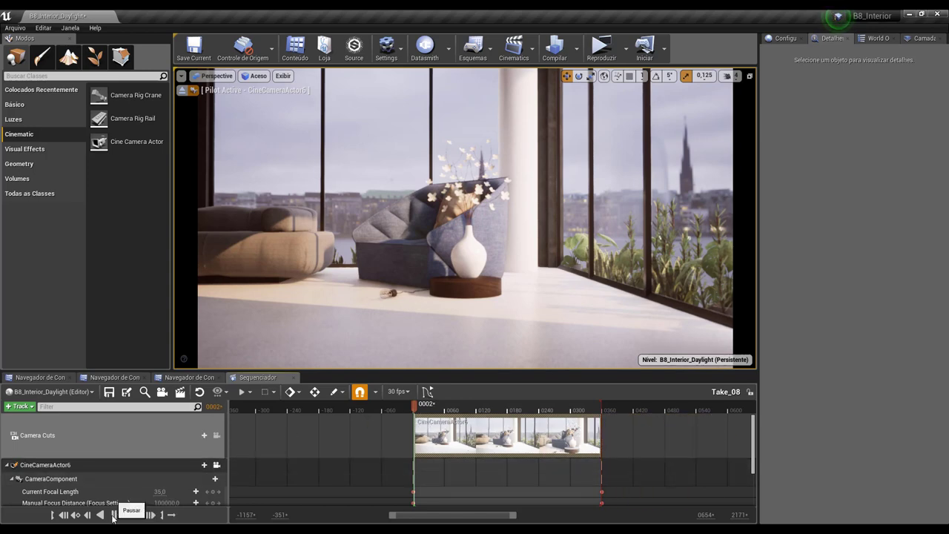
pyautogui.click(115, 514)
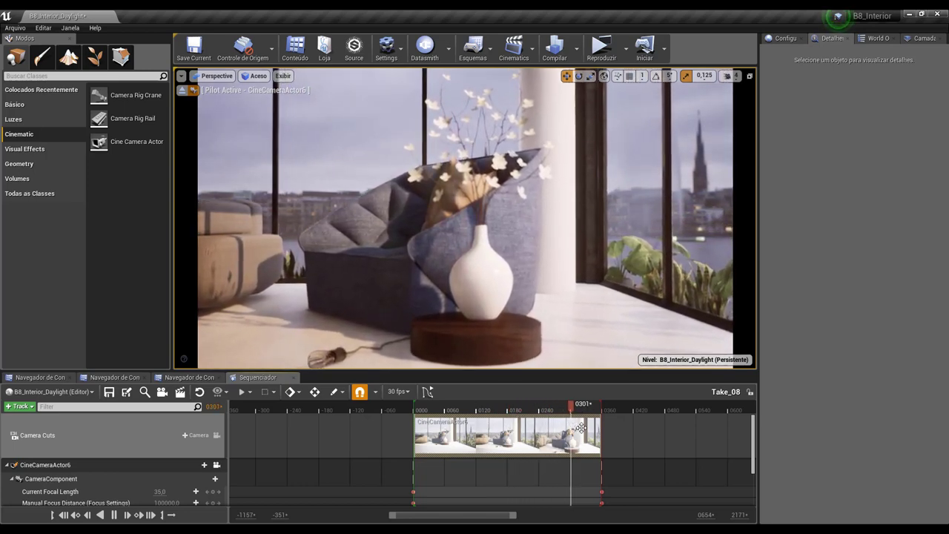
pyautogui.press('space')
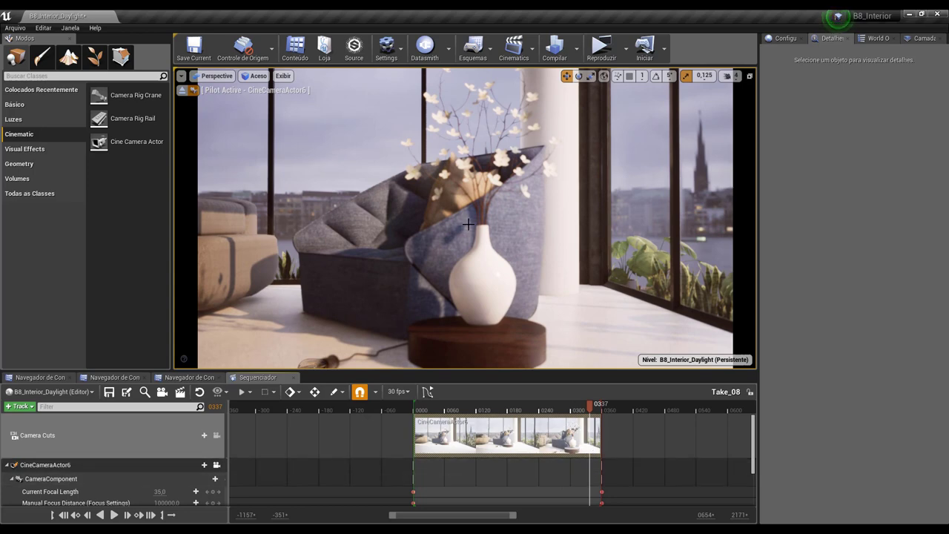
# At frame 360, raise the Current Aperture from 2.8 to about 22
pyautogui.click(601, 492)
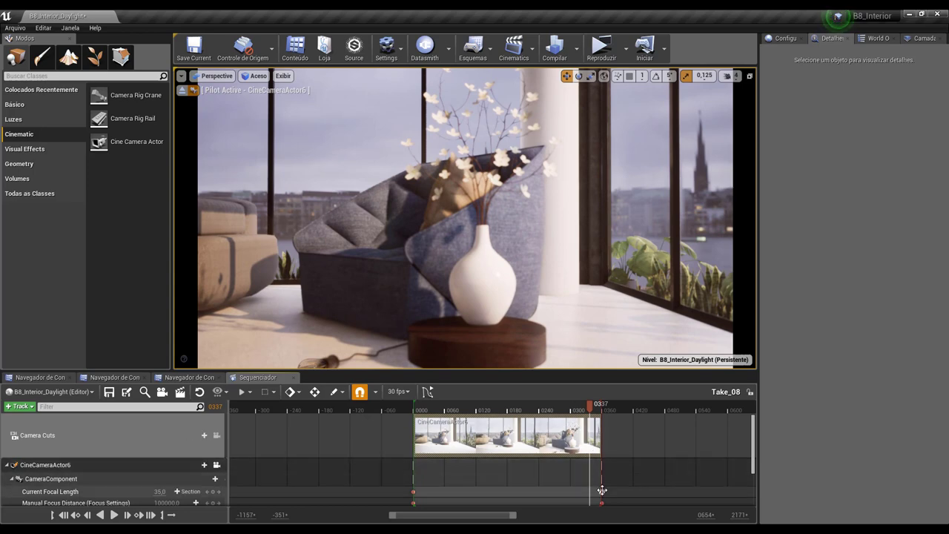
pyautogui.scroll(-2, 583, 441)
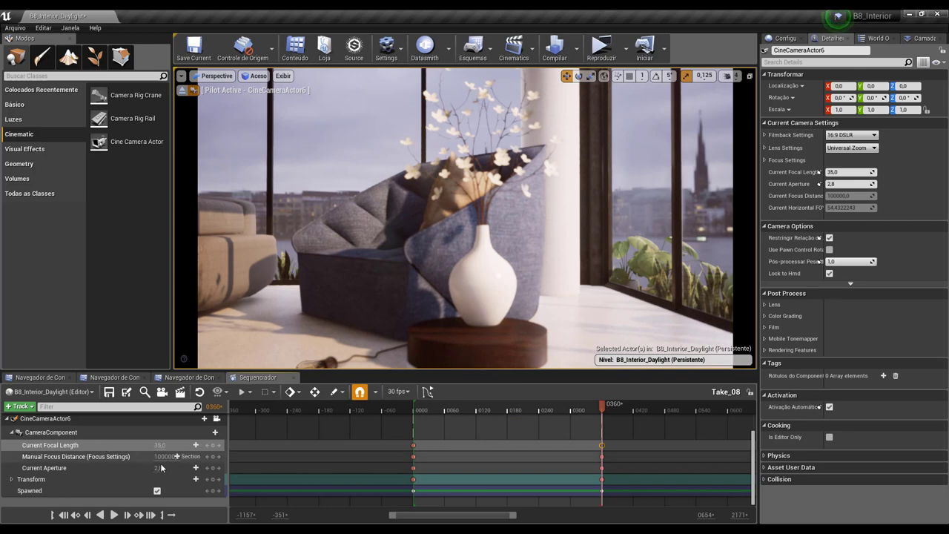
pyautogui.click(71, 469)
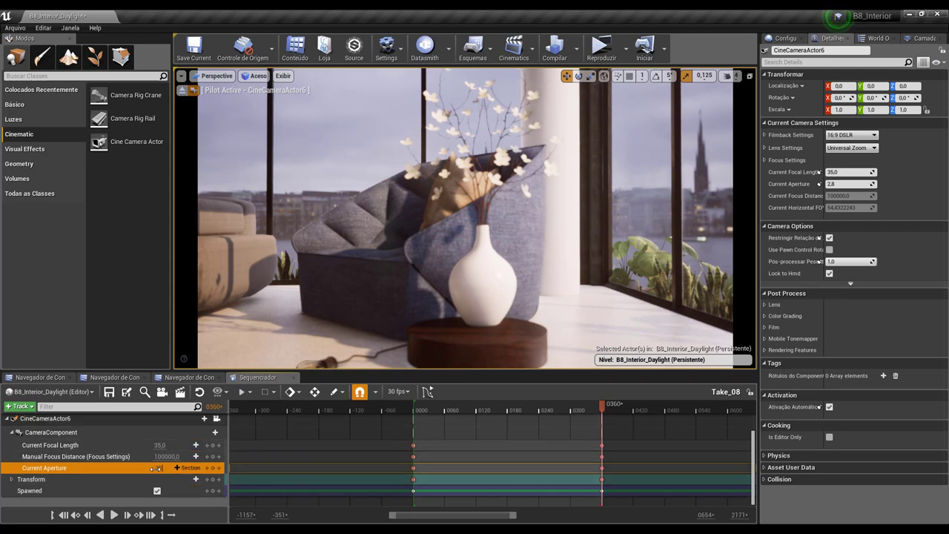
pyautogui.moveTo(157, 468); pyautogui.dragTo(192, 468)
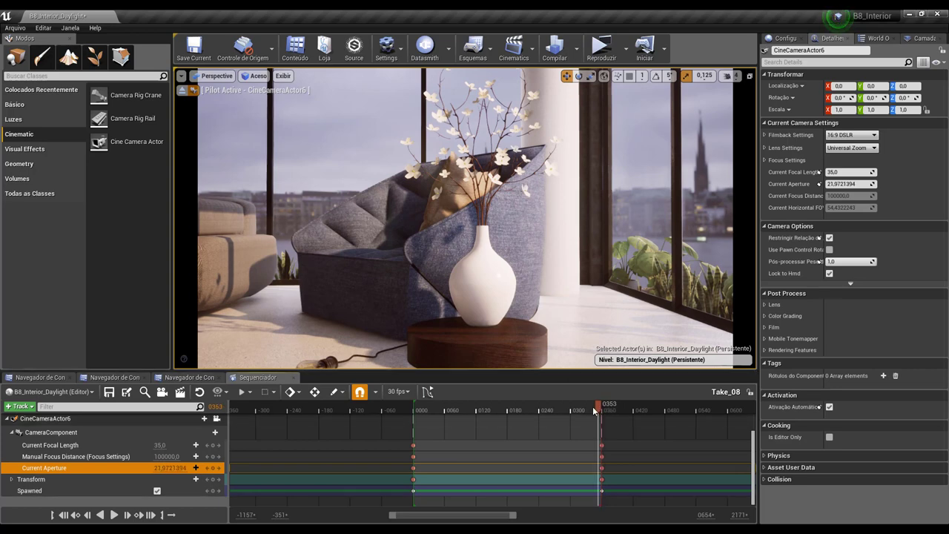
# Scrub back through the shot and play it to preview the aperture ramp
pyautogui.moveTo(601, 406)
pyautogui.mouseDown()
pyautogui.moveTo(435, 415)
pyautogui.moveTo(565, 422)
pyautogui.moveTo(437, 424)
pyautogui.moveTo(424, 415)
pyautogui.mouseUp()
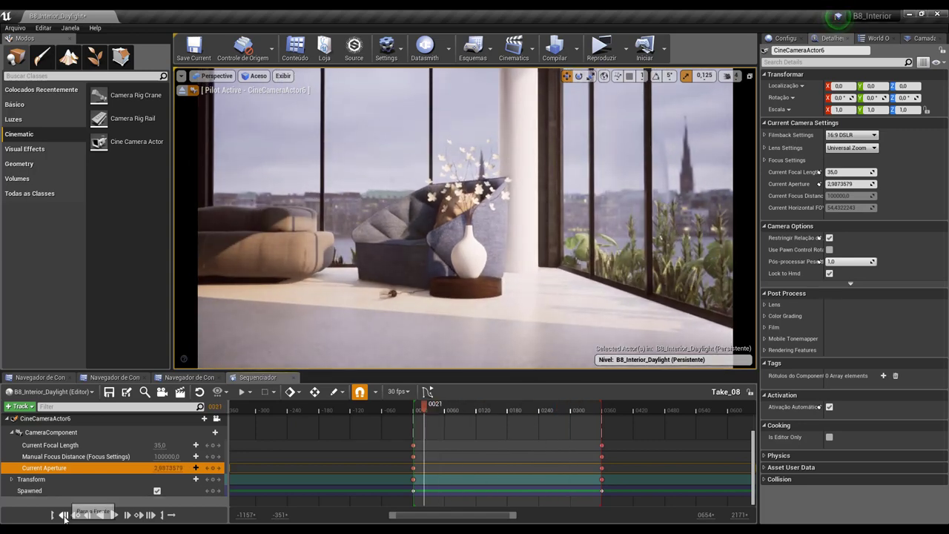
pyautogui.click(113, 516)
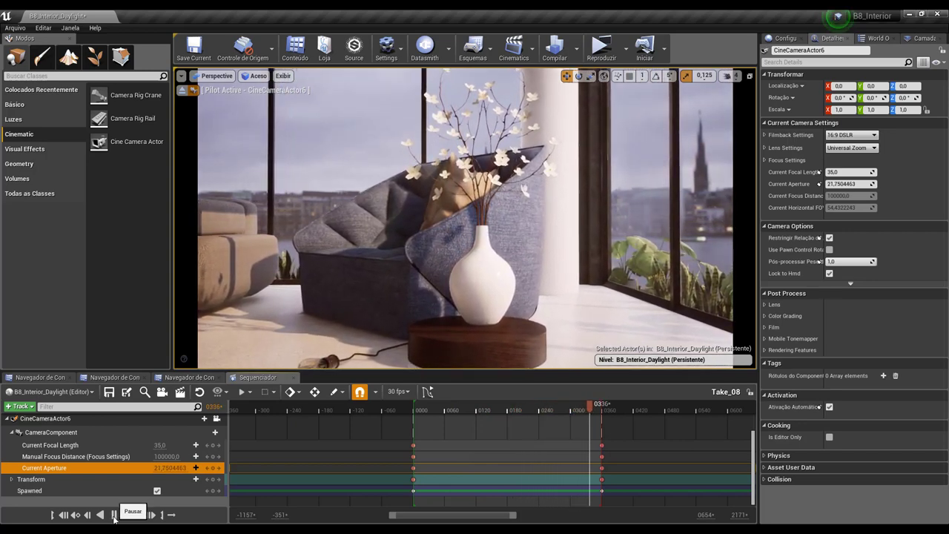
pyautogui.click(113, 516)
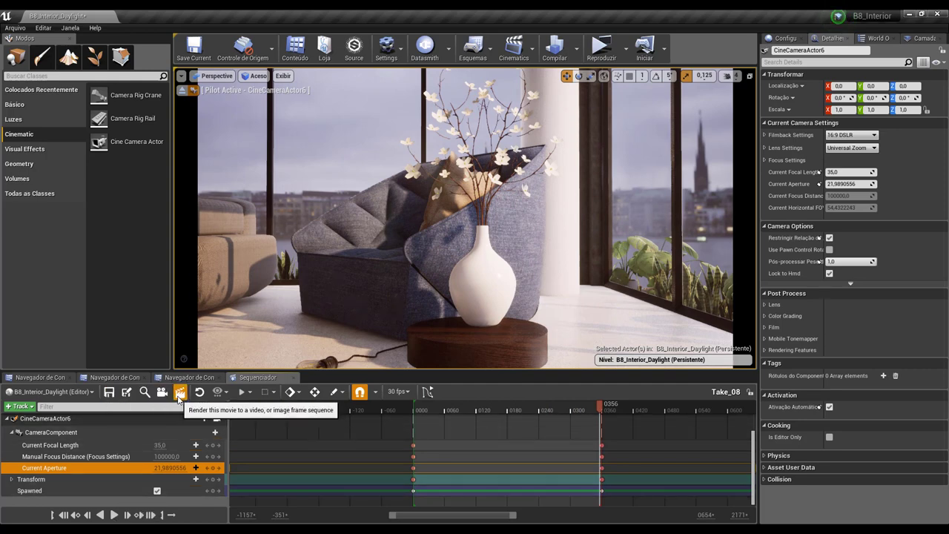
# Open Render Movie Settings and keep Video Sequence (avi) as the output format
pyautogui.click(180, 391)
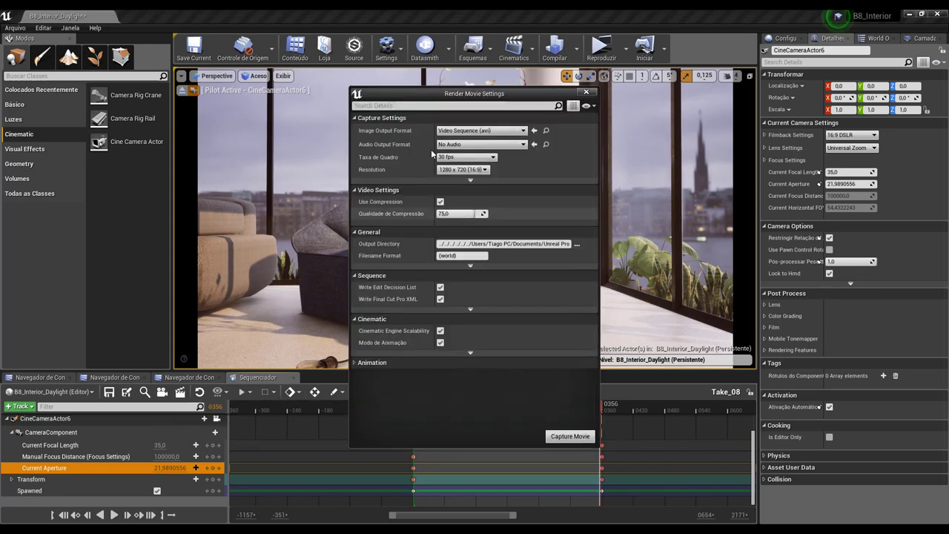
pyautogui.moveTo(415, 90); pyautogui.dragTo(347, 86)
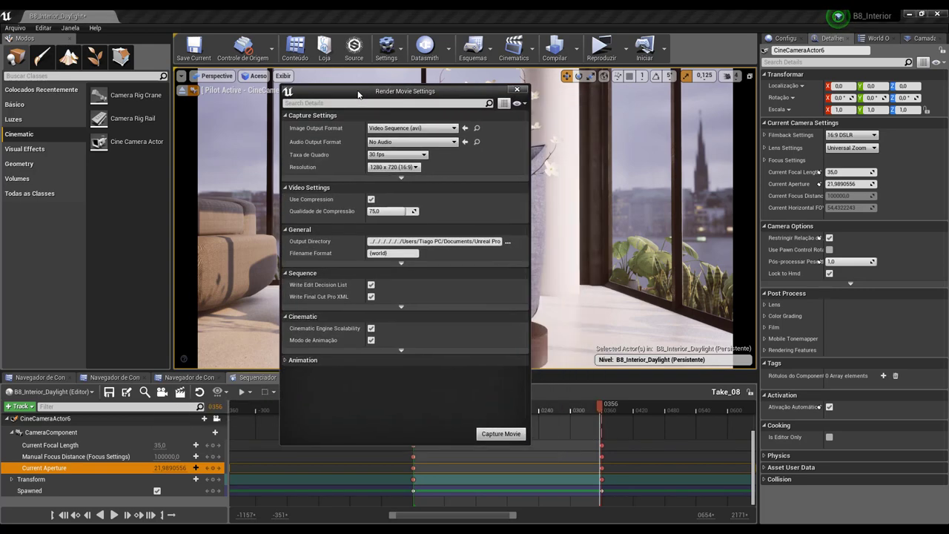
pyautogui.click(429, 130)
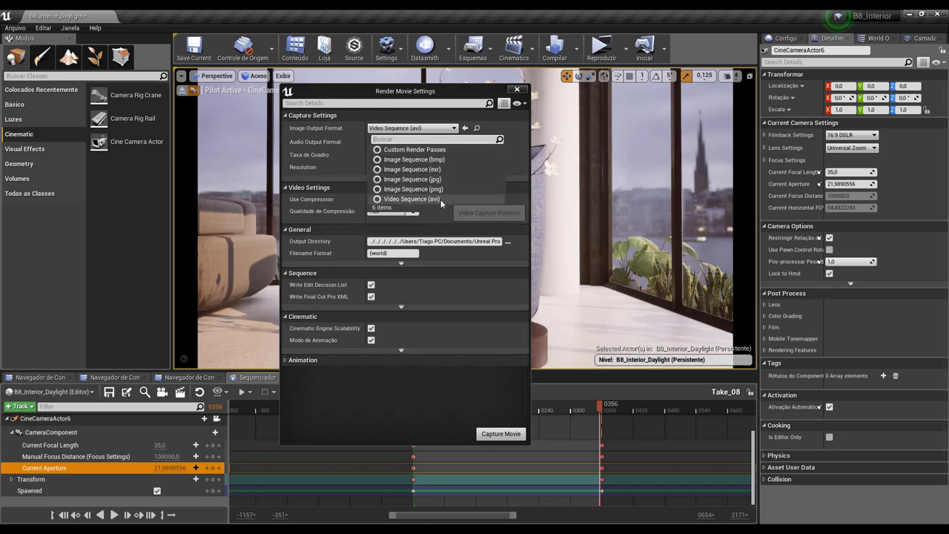
pyautogui.click(447, 130)
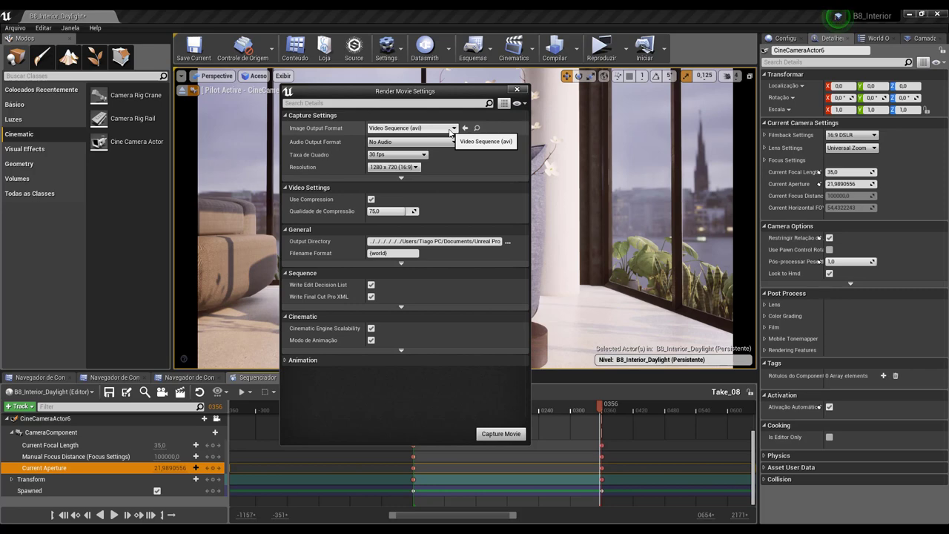
pyautogui.moveTo(455, 95); pyautogui.dragTo(429, 85)
# Keep No Audio and 30 fps, set resolution to 1920x1080, and browse for the output directory
pyautogui.click(383, 131)
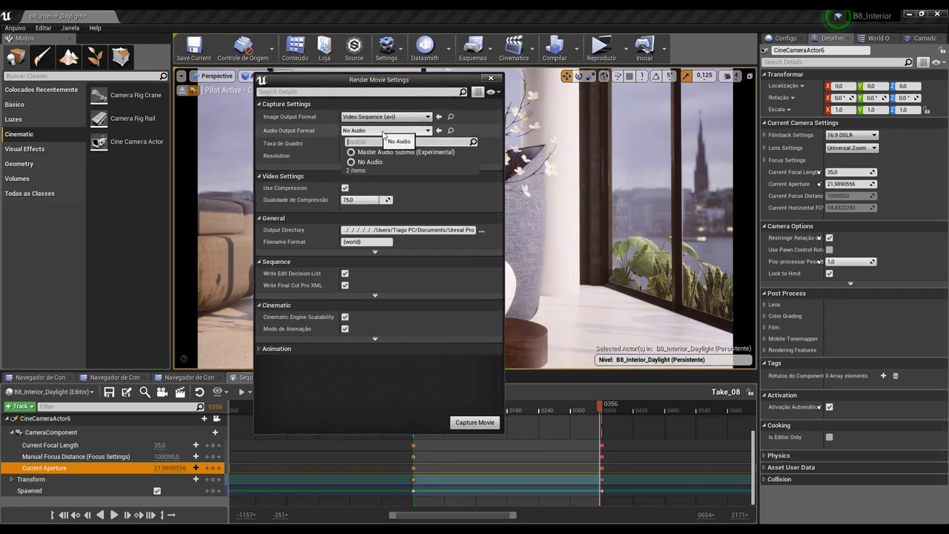
pyautogui.click(370, 162)
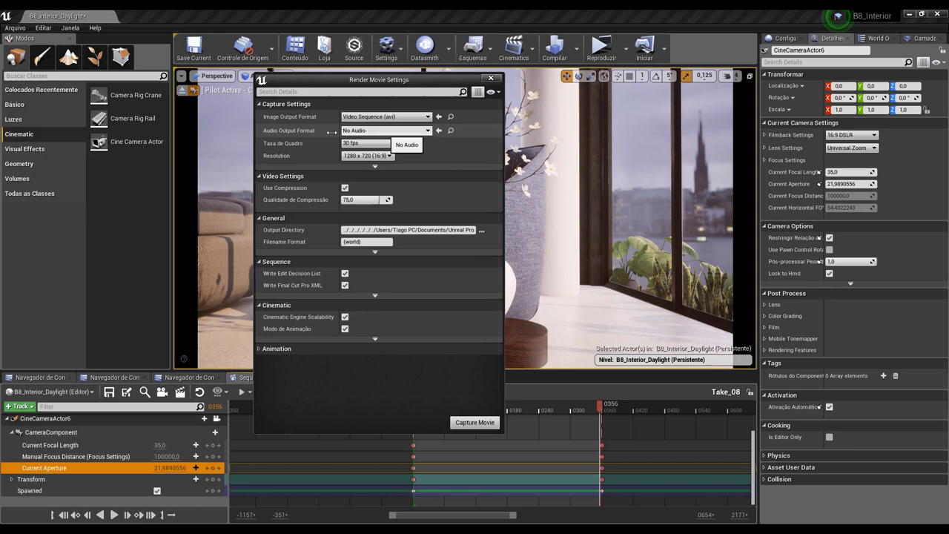
pyautogui.click(373, 143)
pyautogui.click(373, 144)
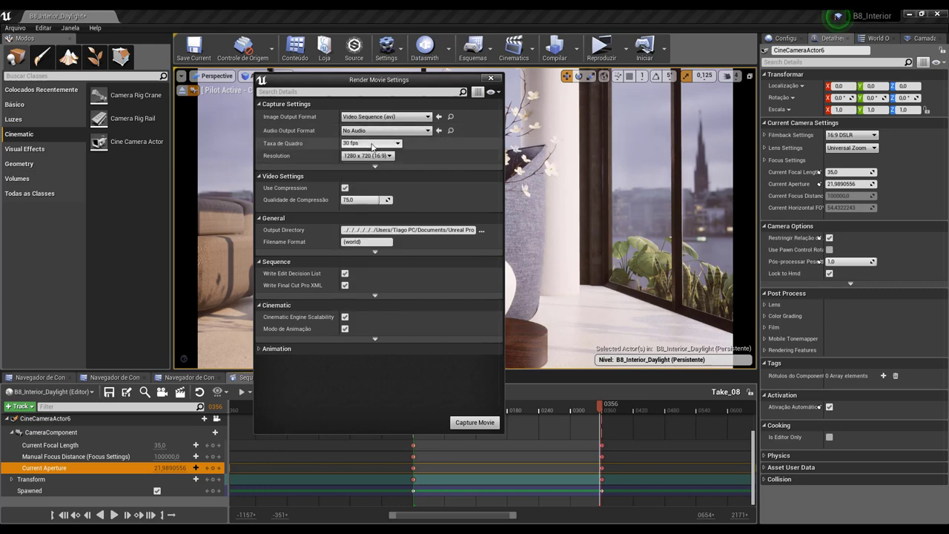
pyautogui.click(368, 156)
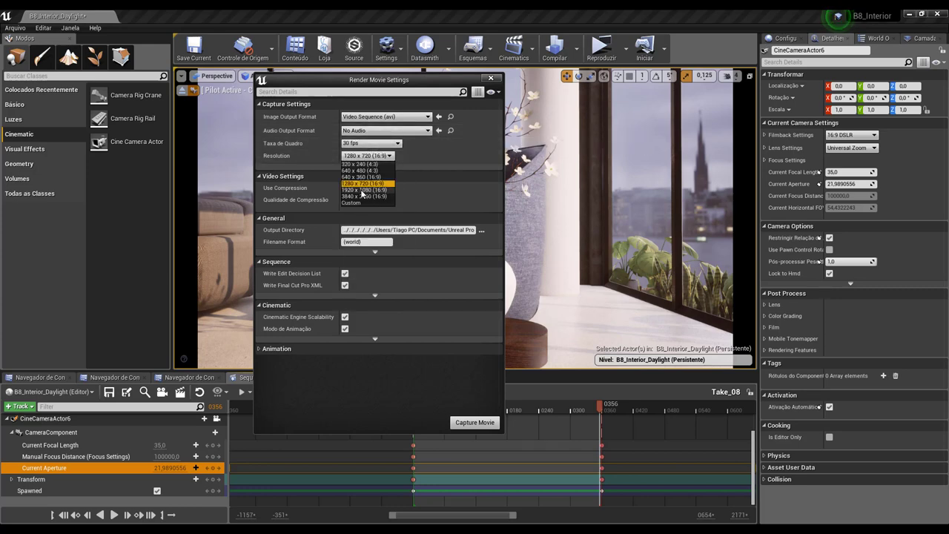
pyautogui.click(361, 190)
pyautogui.click(375, 165)
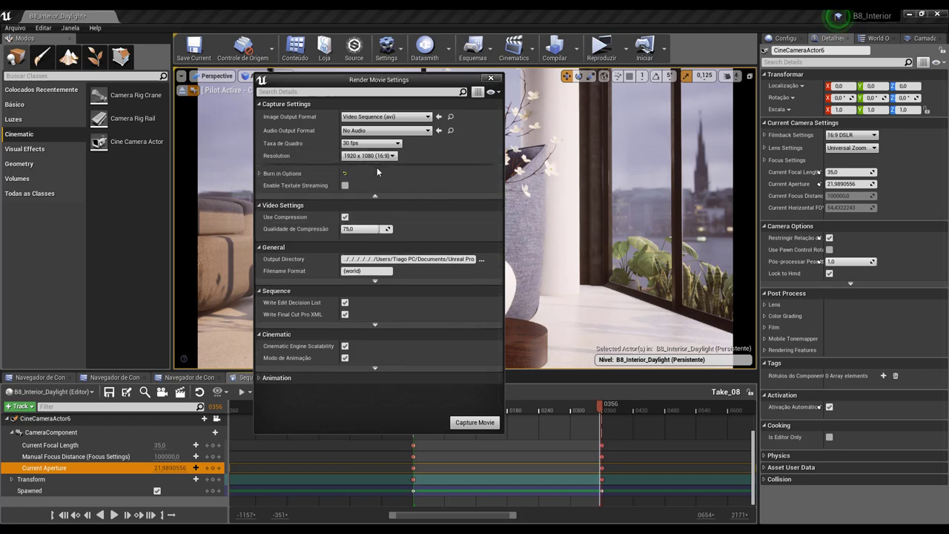
pyautogui.click(376, 197)
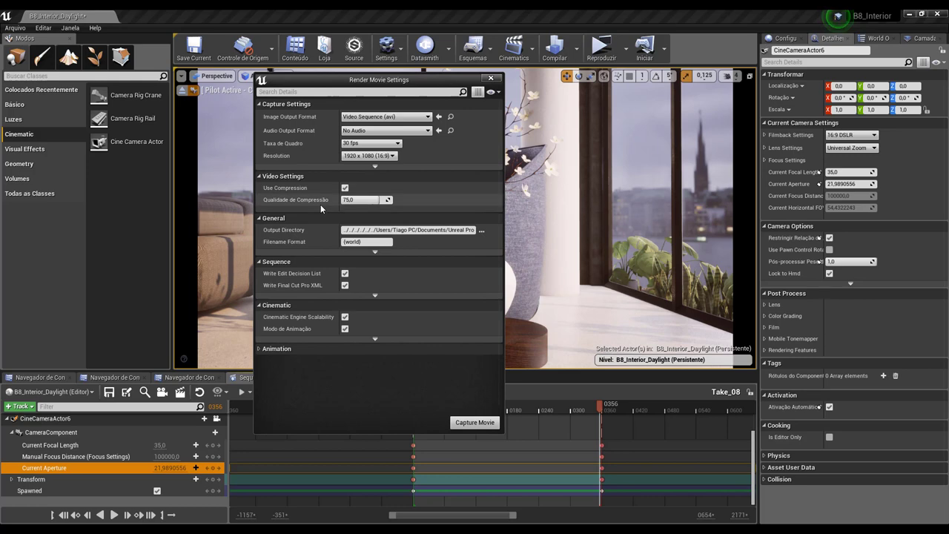
pyautogui.click(482, 230)
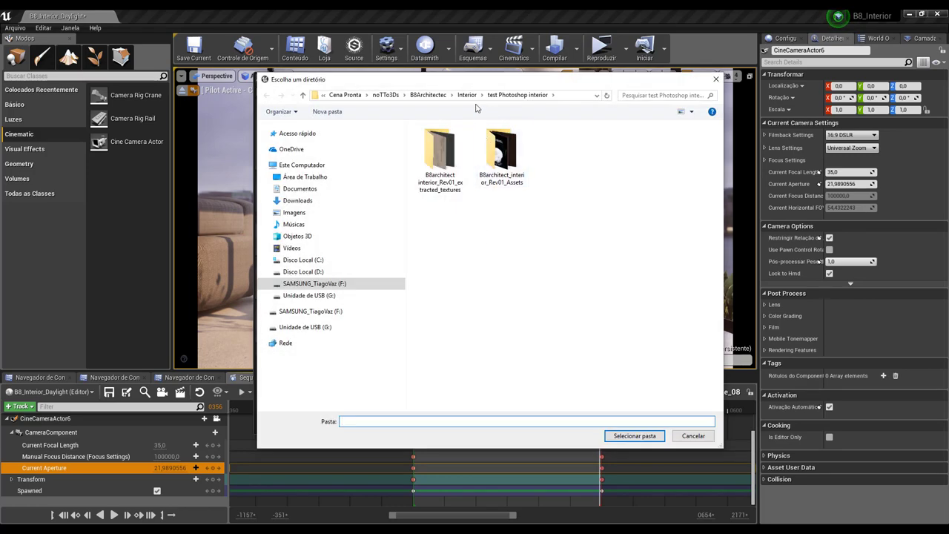
# Select Documentos > Unreal Projects > B8_Interior > Saved > Screenshots as the movie's output folder
pyautogui.click(312, 188)
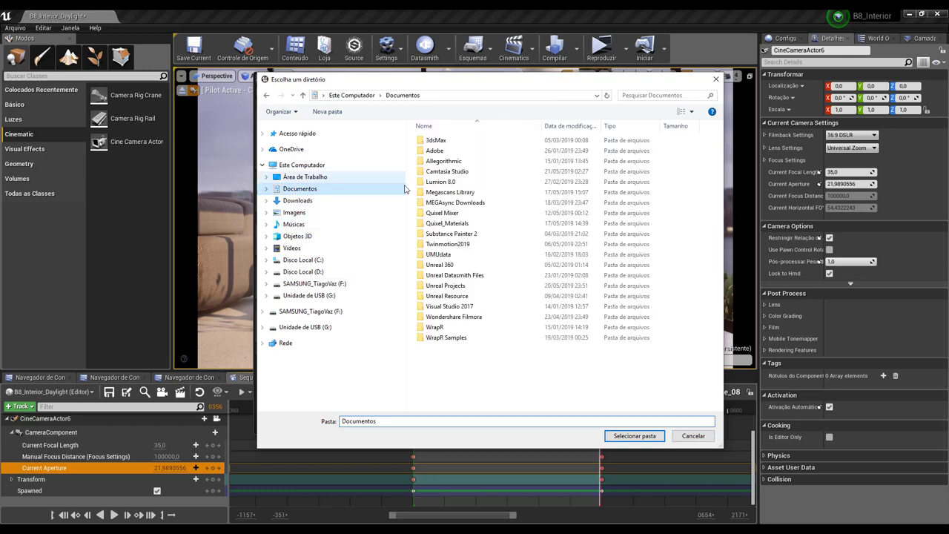
pyautogui.doubleClick(448, 286)
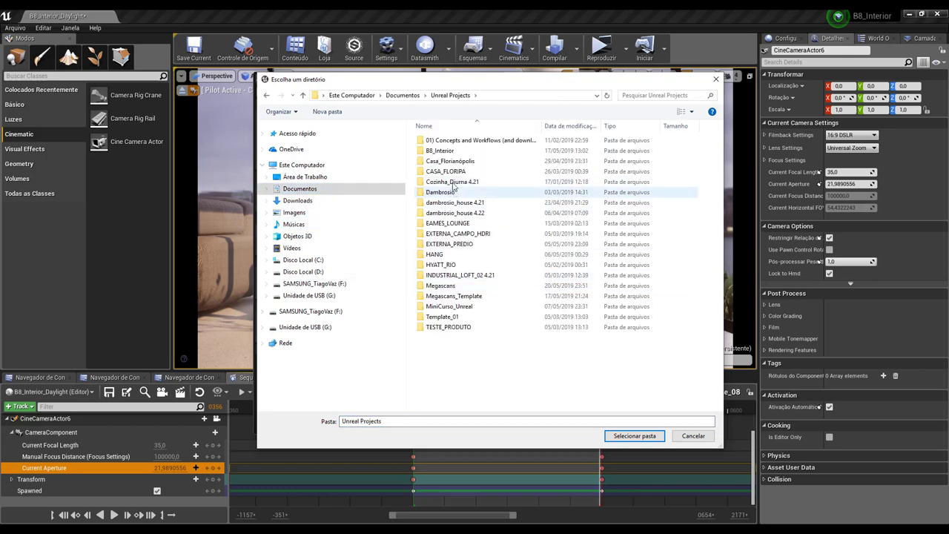
pyautogui.doubleClick(449, 151)
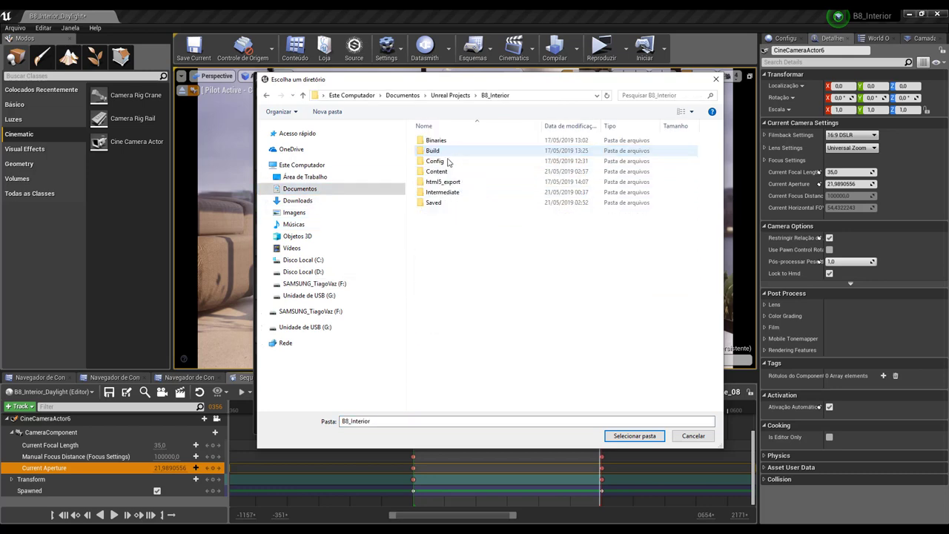
pyautogui.doubleClick(434, 203)
pyautogui.doubleClick(446, 214)
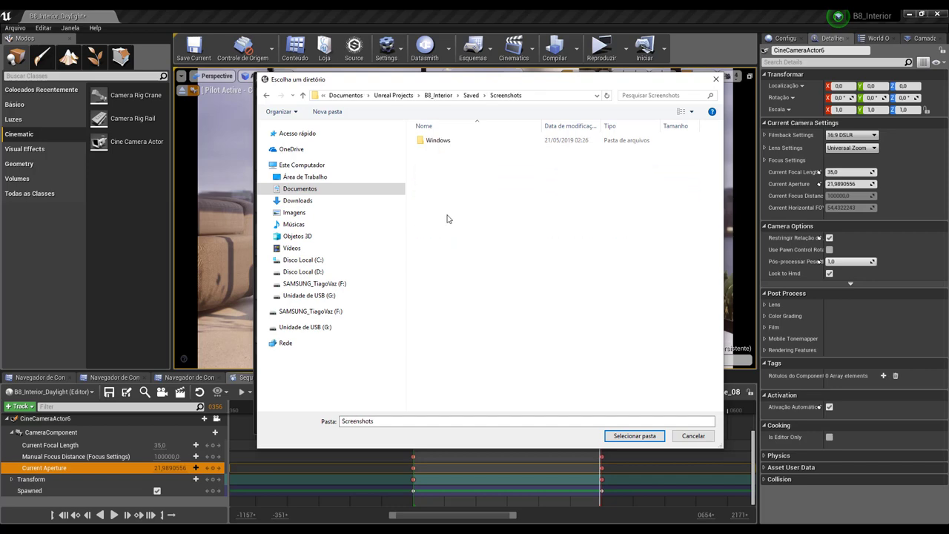
pyautogui.click(613, 435)
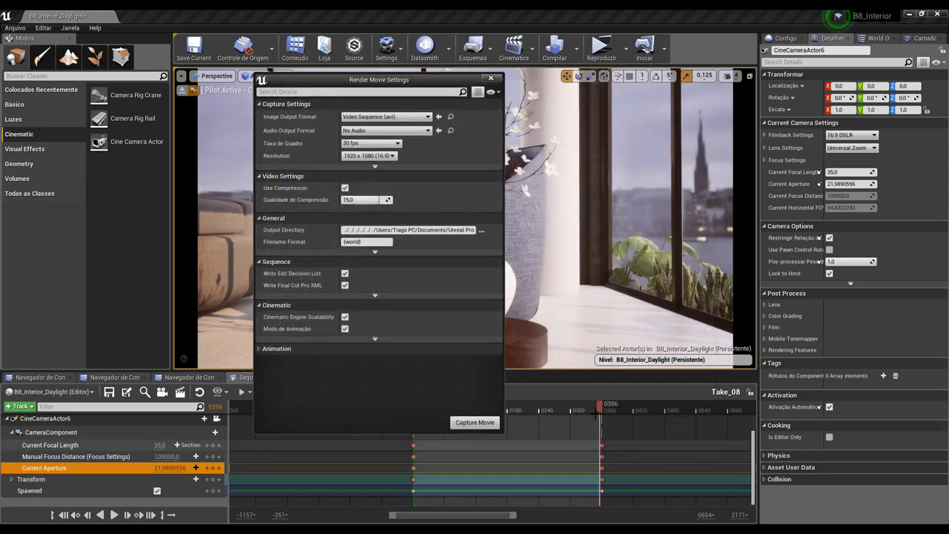
# Start the Take_08 movie capture, choosing Não Salvar for the modified content
pyautogui.click(473, 423)
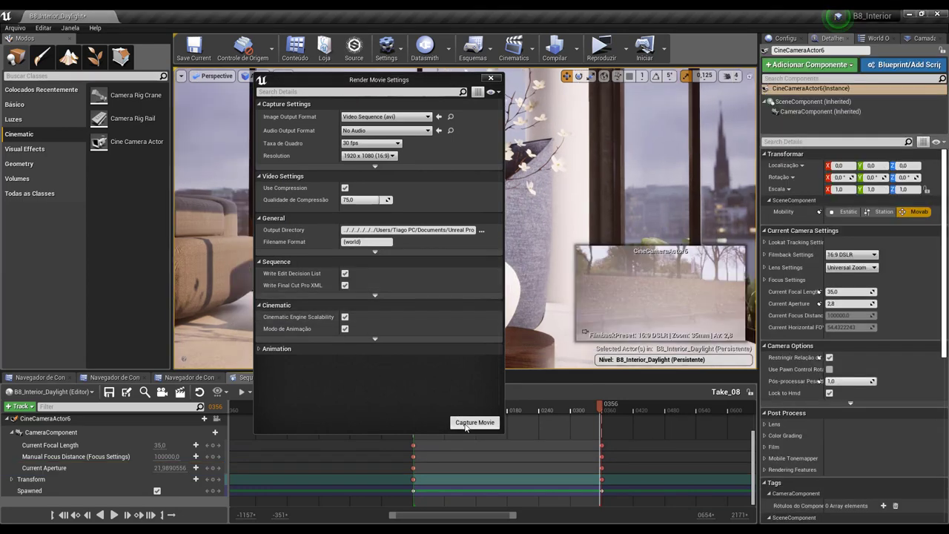
pyautogui.click(470, 425)
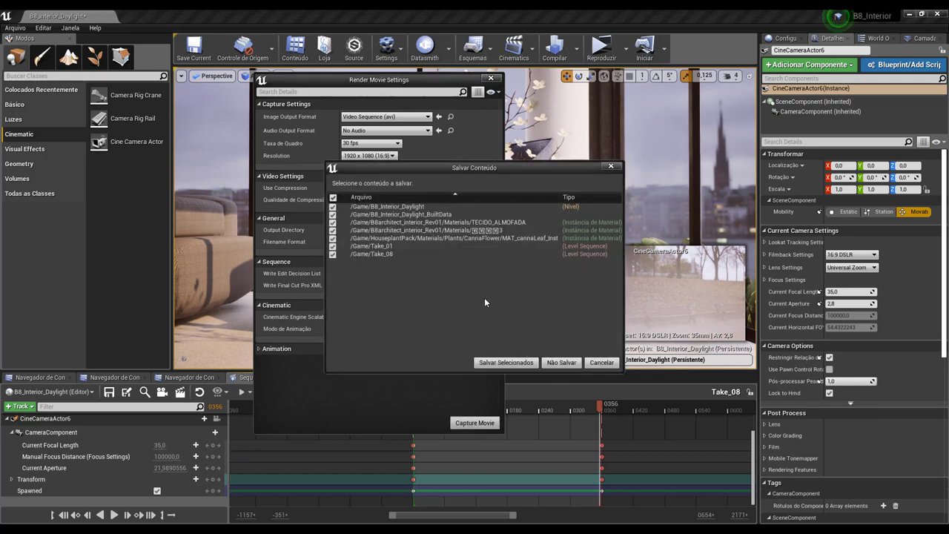
pyautogui.click(558, 364)
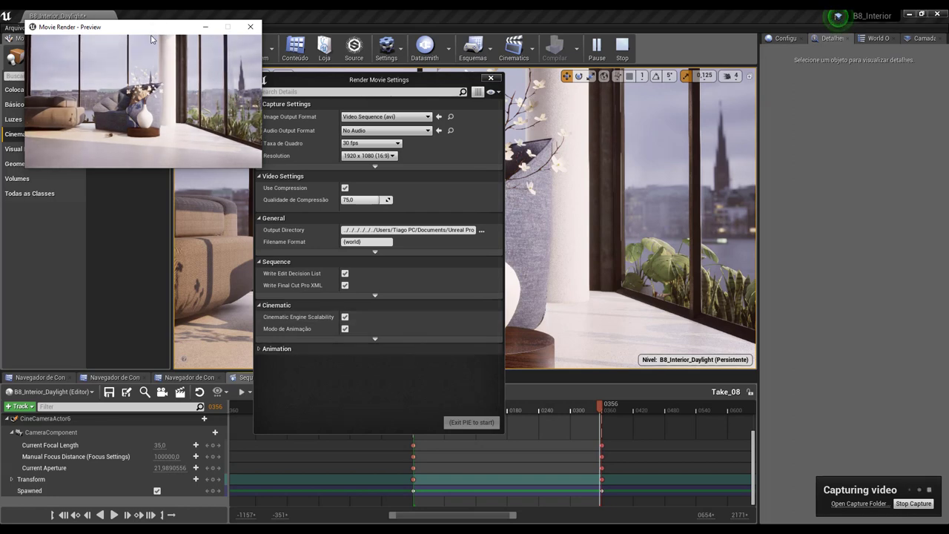
# While the render runs, browse the Blueprints and Cinematics lists, then move Render Movie Settings left
pyautogui.moveTo(151, 39); pyautogui.dragTo(141, 35)
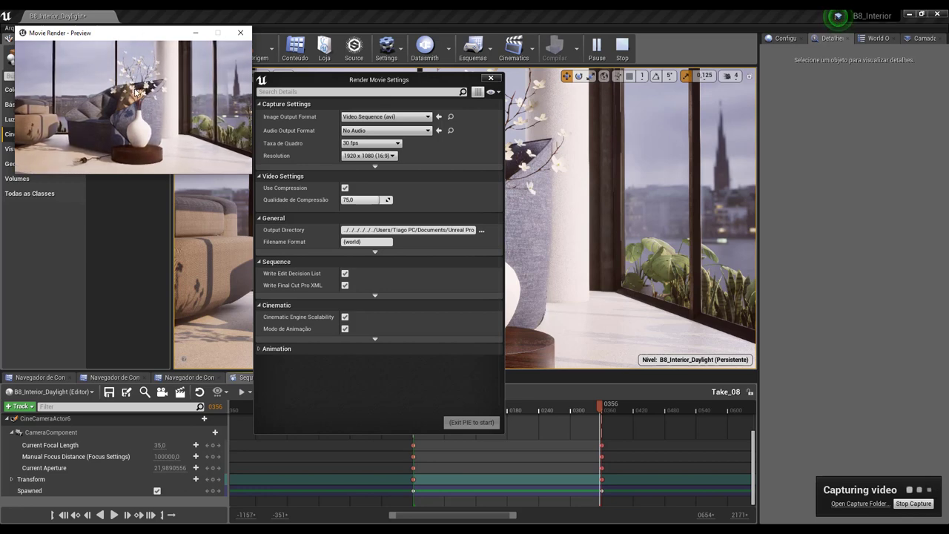
pyautogui.click(472, 48)
pyautogui.moveTo(505, 109)
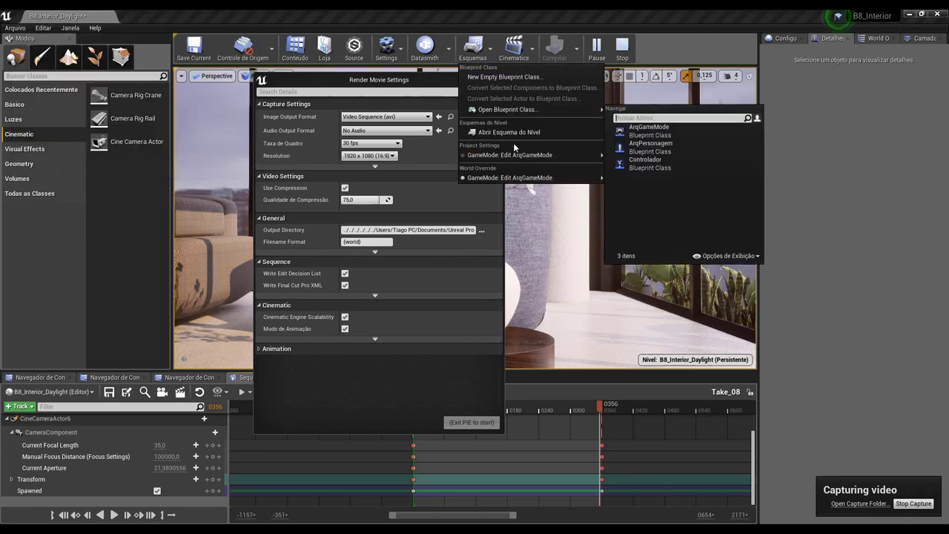
pyautogui.click(514, 49)
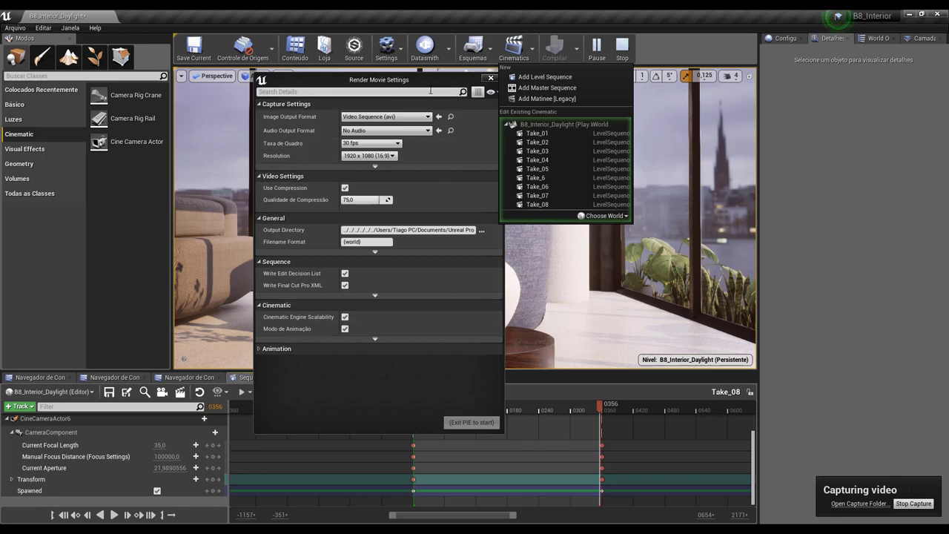
pyautogui.moveTo(438, 83); pyautogui.dragTo(195, 69)
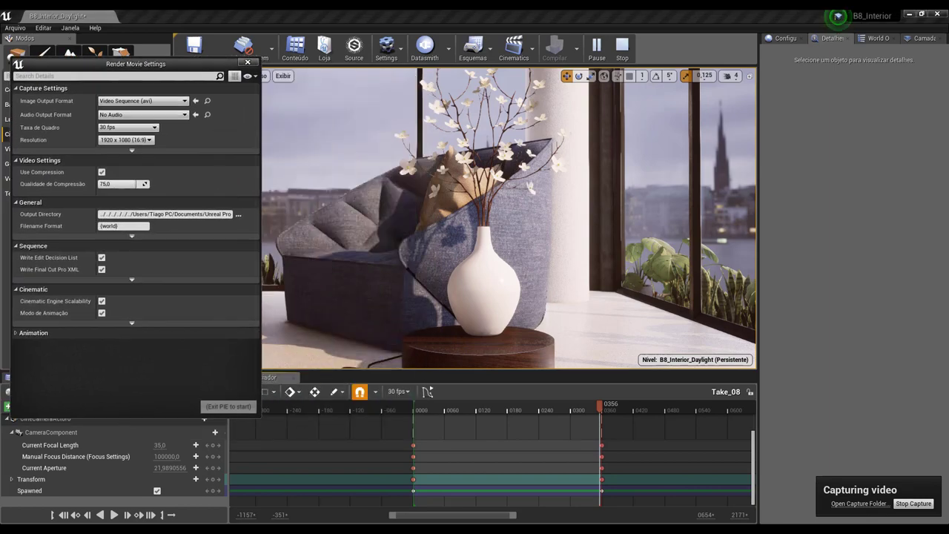
# In File Explorer, navigate to B8_Interior's Saved > Screenshots and select B8_Interior_Daylight.avi
pyautogui.moveTo(304, 529)
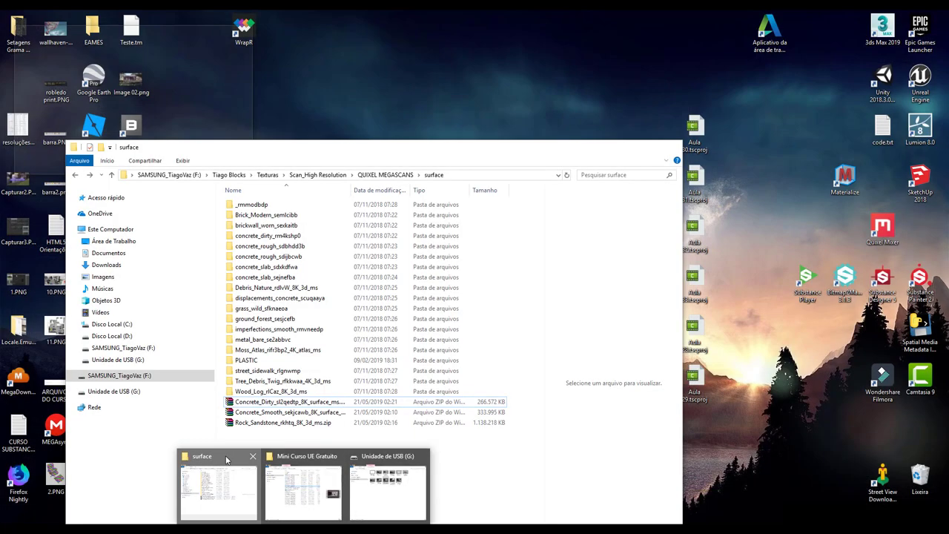
pyautogui.click(226, 460)
pyautogui.click(132, 253)
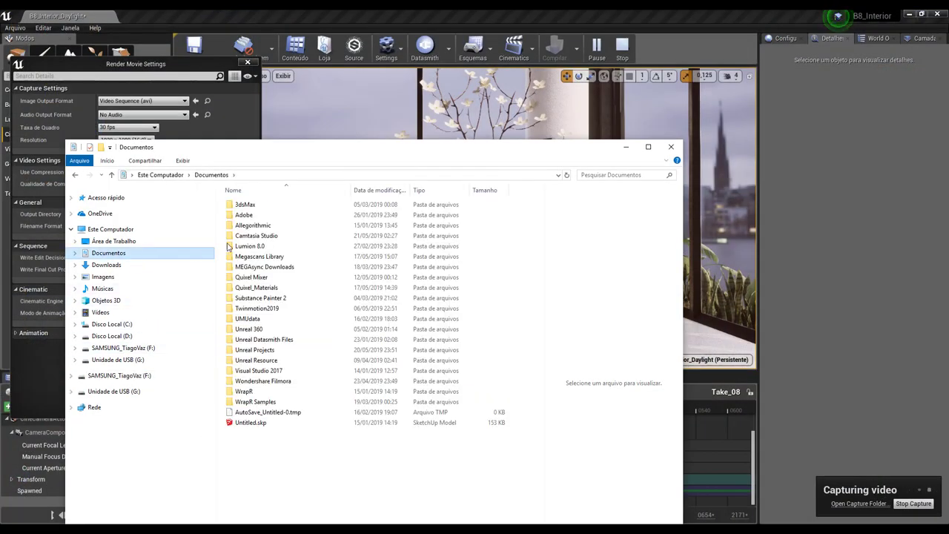
pyautogui.doubleClick(254, 349)
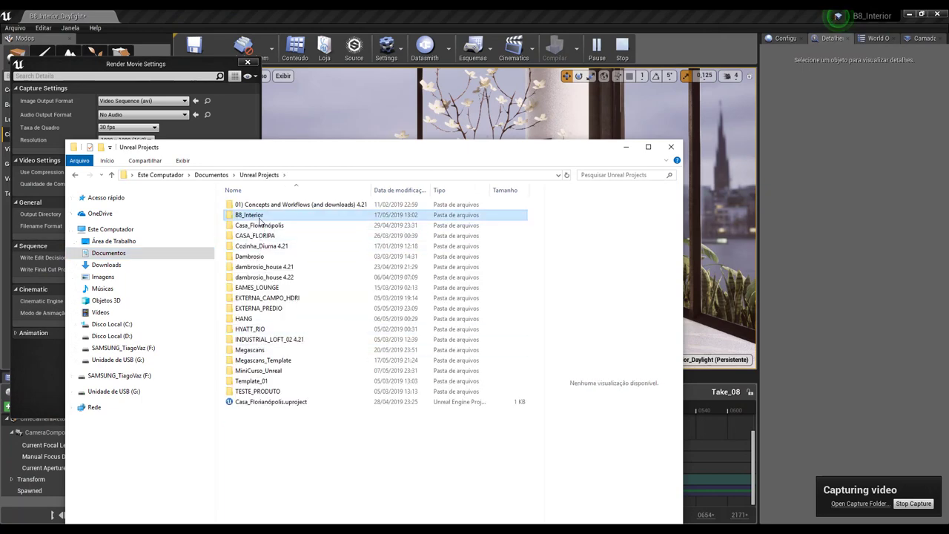
pyautogui.doubleClick(258, 215)
pyautogui.doubleClick(245, 266)
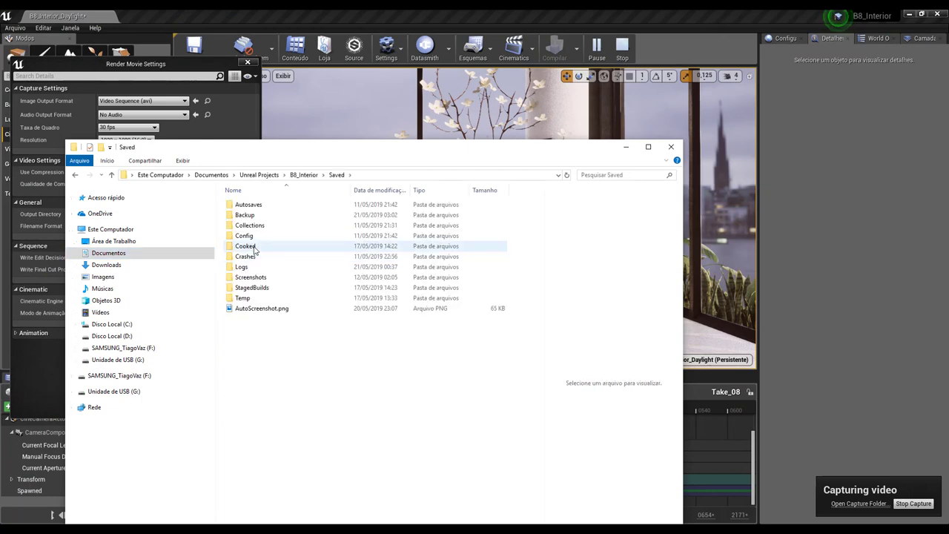
pyautogui.doubleClick(252, 277)
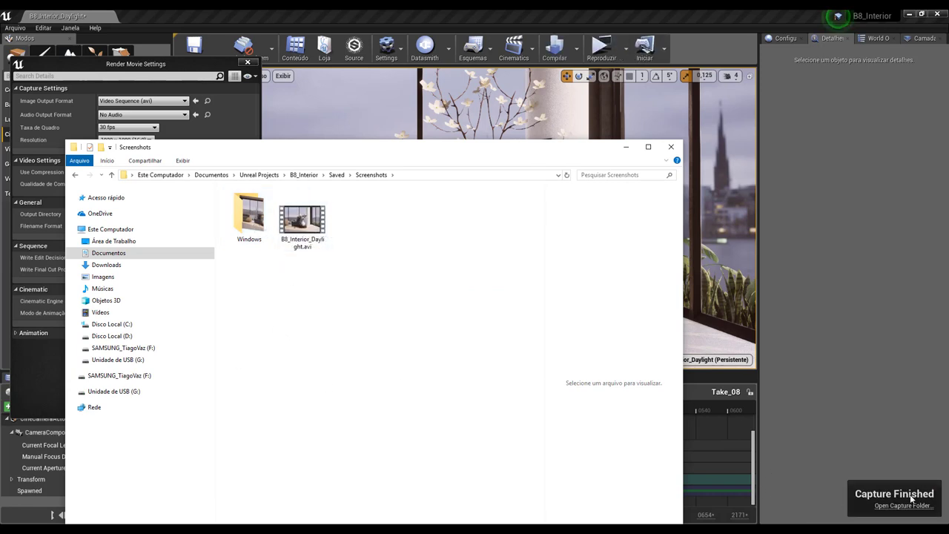
pyautogui.click(309, 223)
# Play B8_Interior_Daylight.avi in Filmes e TV through to its final armchair-and-vase frame
pyautogui.doubleClick(309, 223)
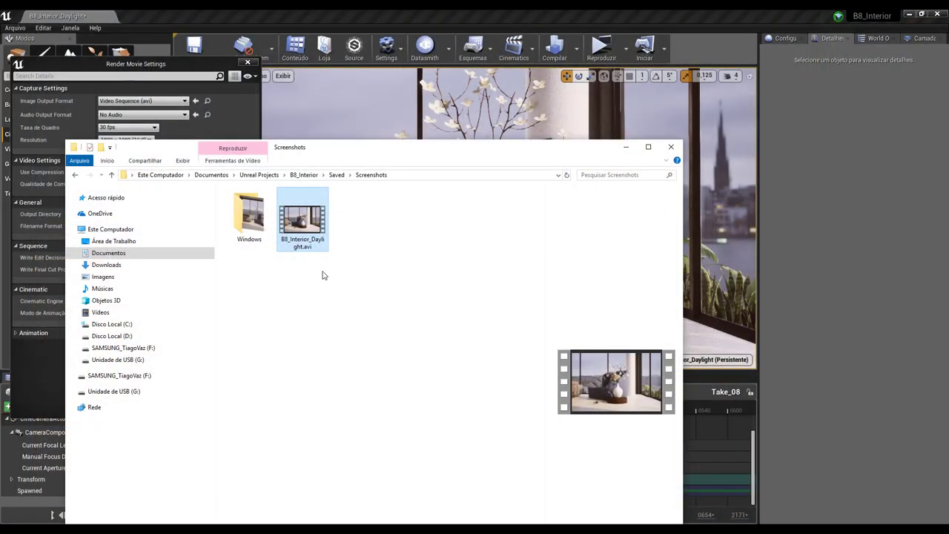
# View the AVI's Propriedades, then minimize Explorer and close Unreal's Render Movie Settings
pyautogui.click(323, 275)
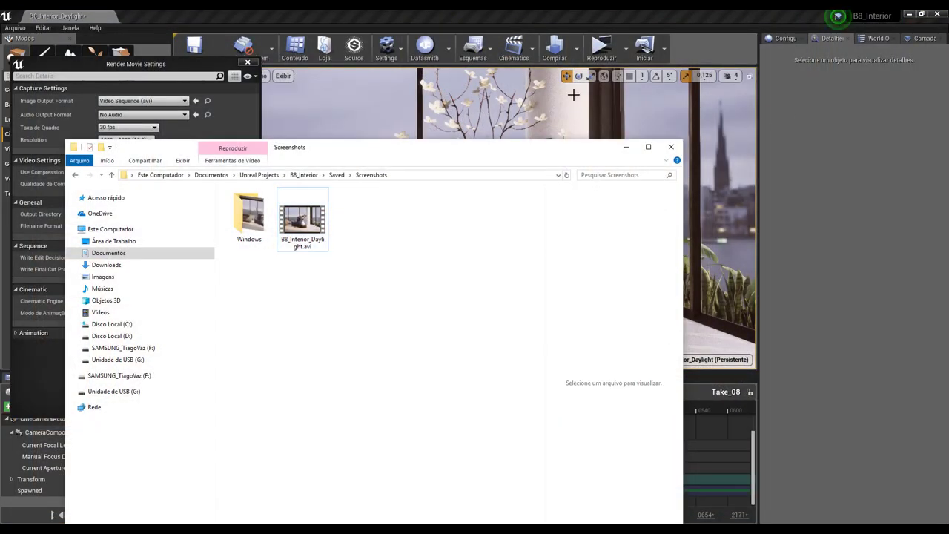
pyautogui.moveTo(572, 151); pyautogui.dragTo(546, 130)
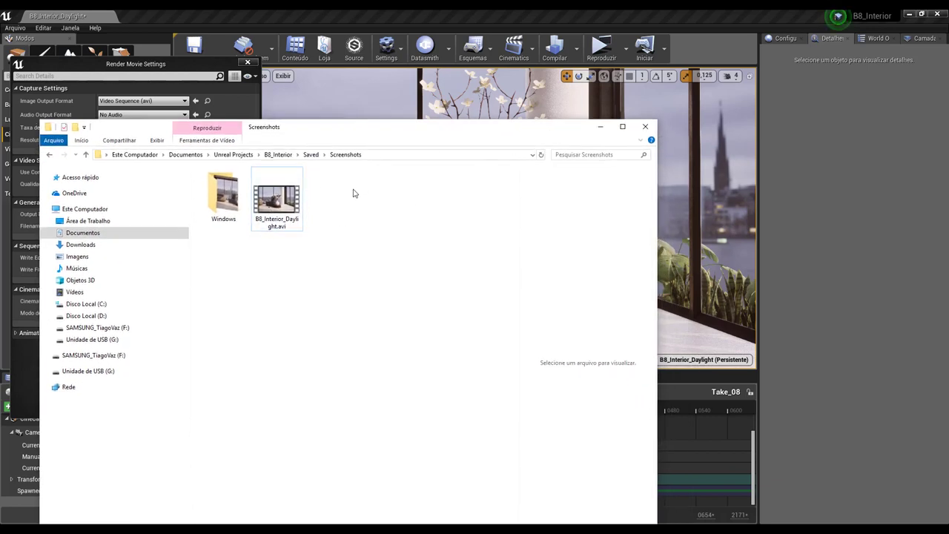
pyautogui.click(273, 211)
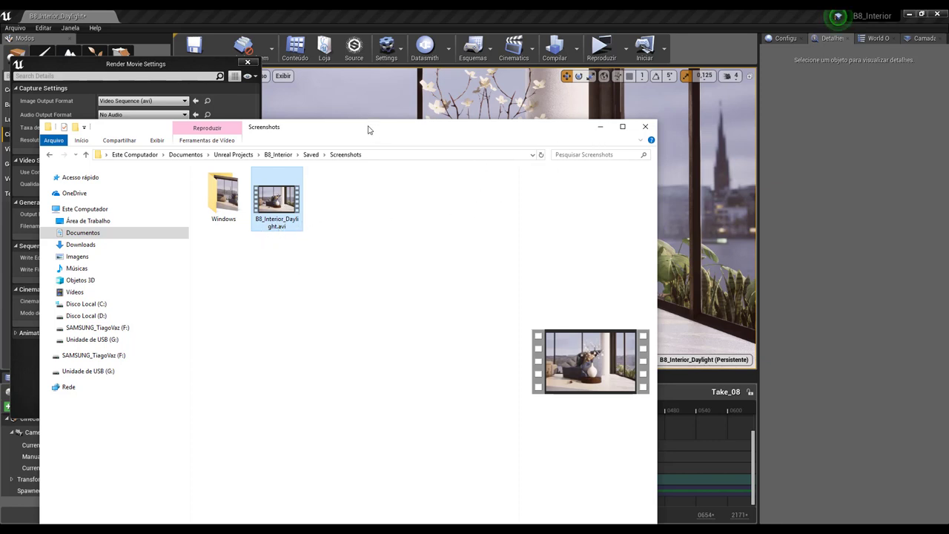
pyautogui.moveTo(368, 130); pyautogui.dragTo(368, 112)
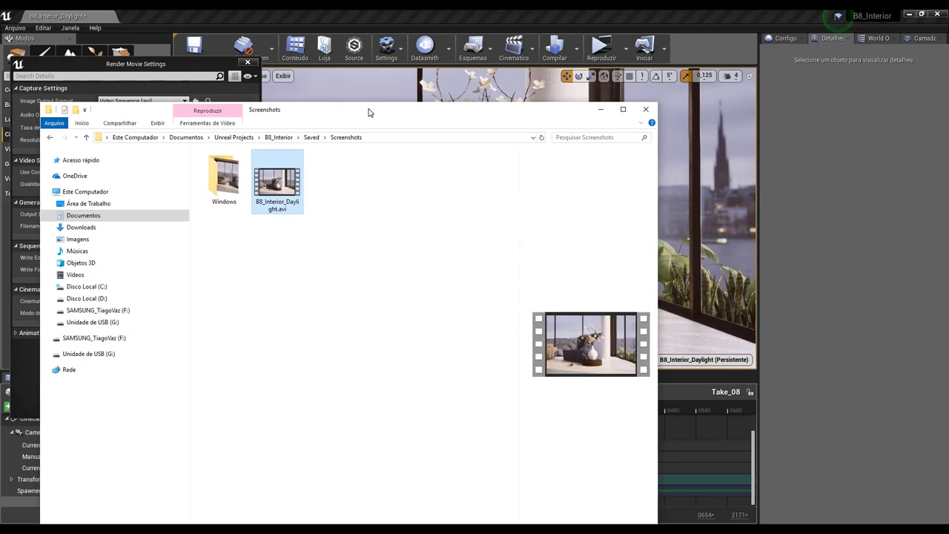
pyautogui.rightClick(268, 200)
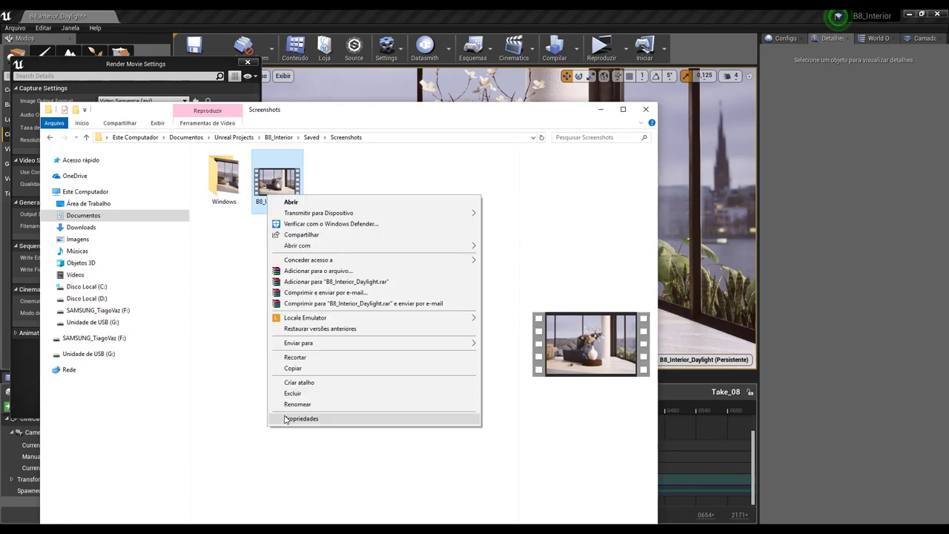
pyautogui.click(287, 420)
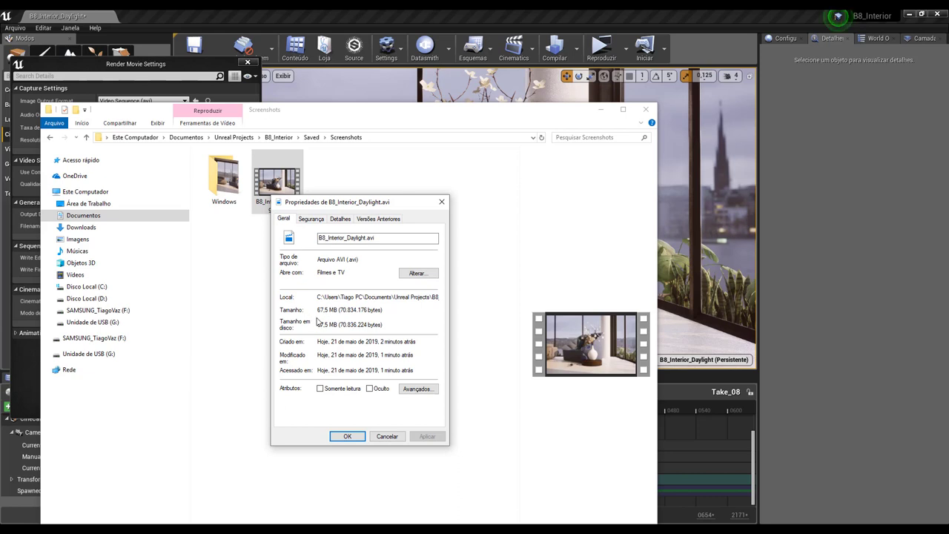
pyautogui.click(442, 202)
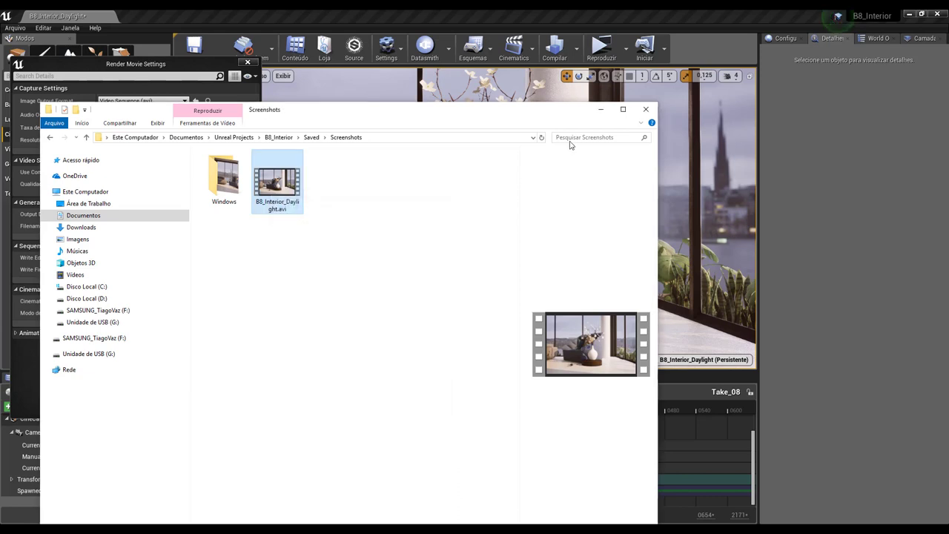
pyautogui.click(600, 111)
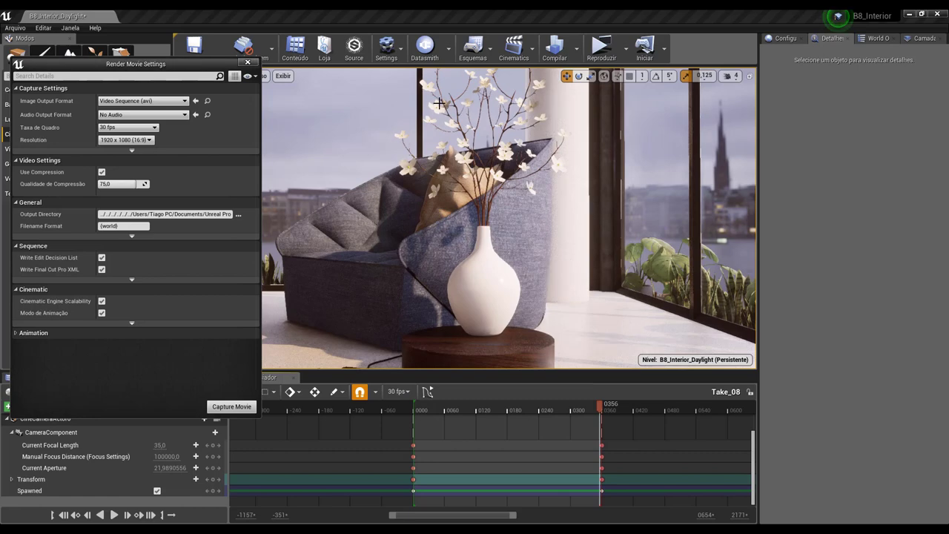
pyautogui.click(248, 62)
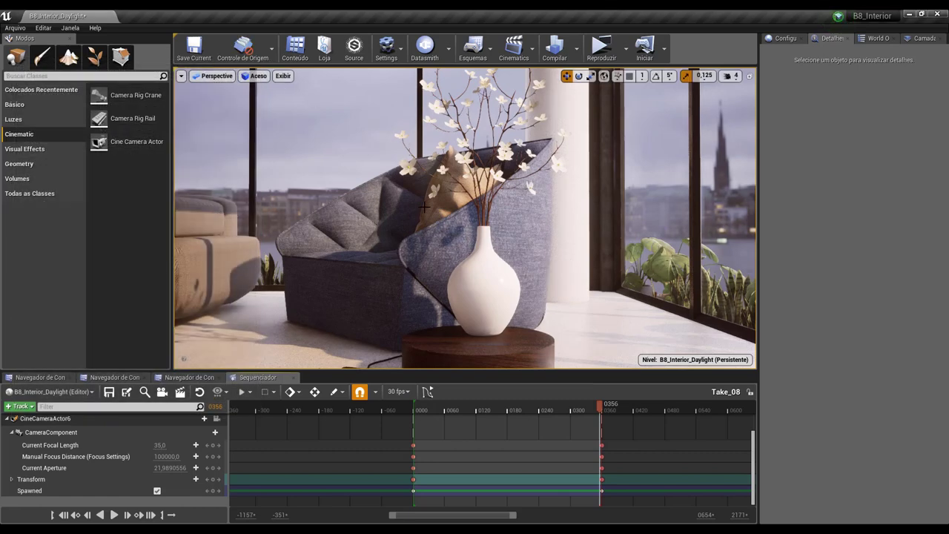
# Show the Content folder's Take_01–Take_08 assets and browse the Compilar menu's lighting quality options
pyautogui.click(40, 377)
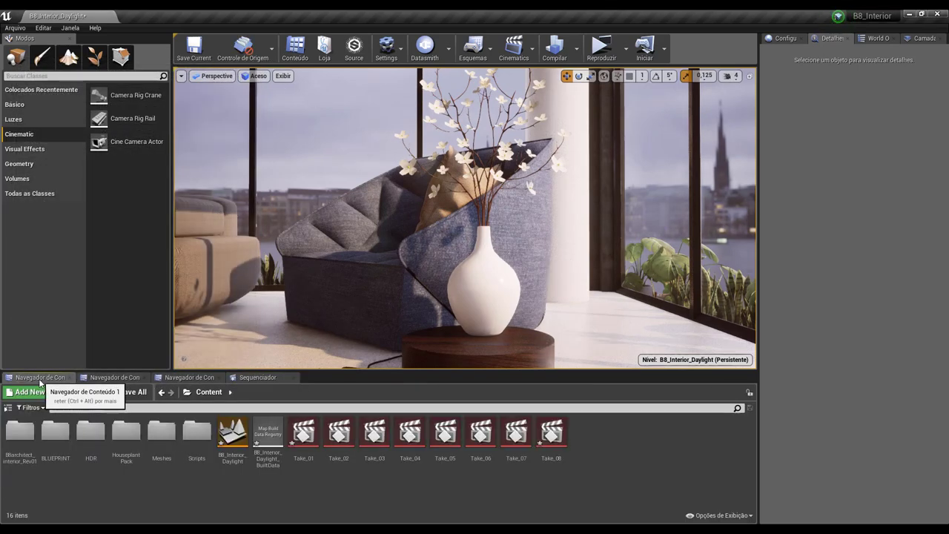
pyautogui.click(577, 52)
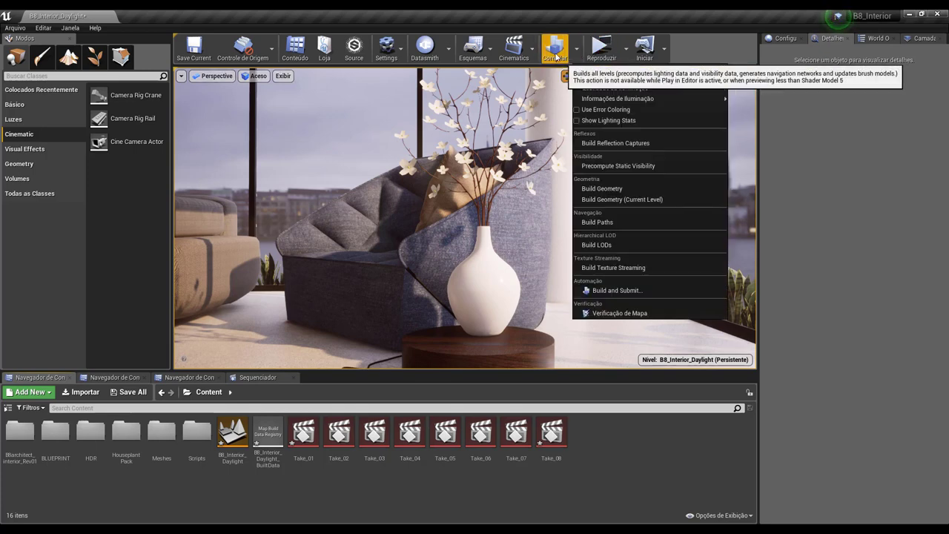
pyautogui.moveTo(609, 89)
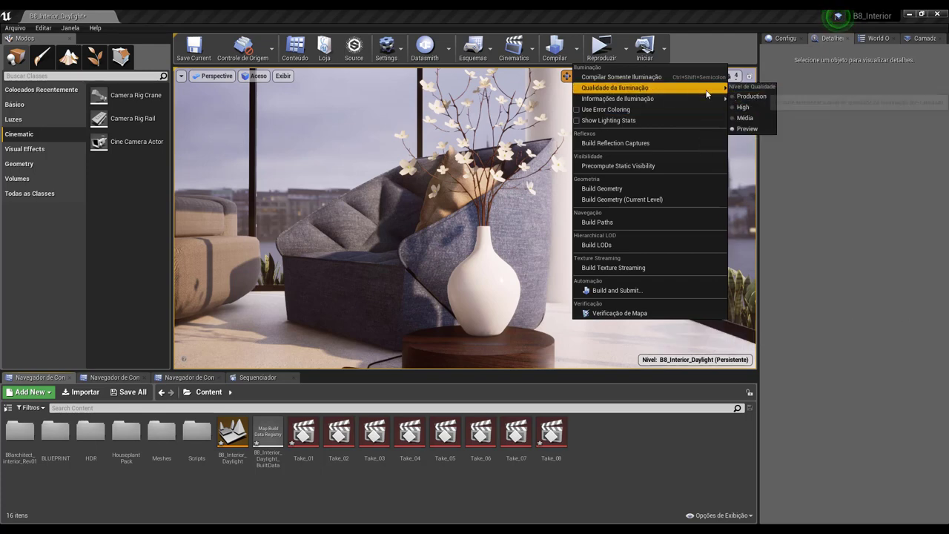
pyautogui.moveTo(724, 97)
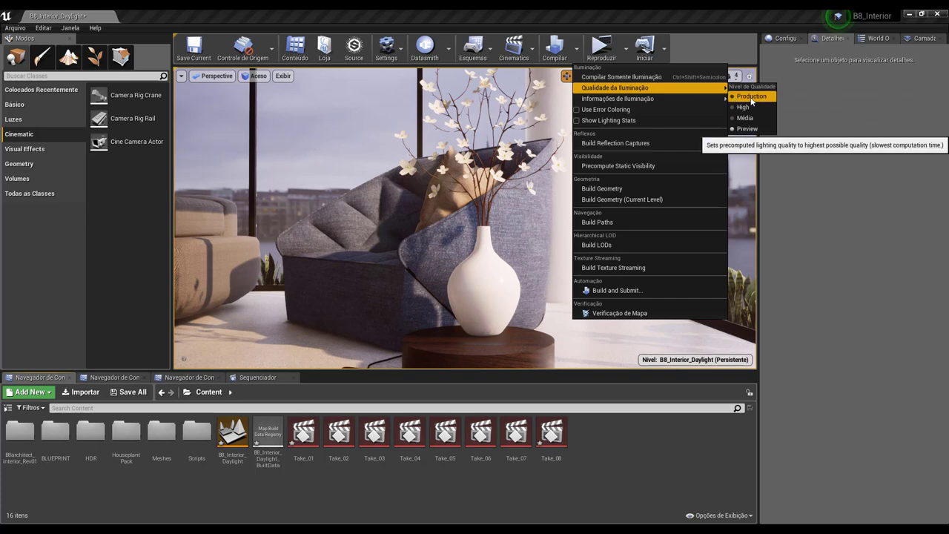
pyautogui.click(708, 48)
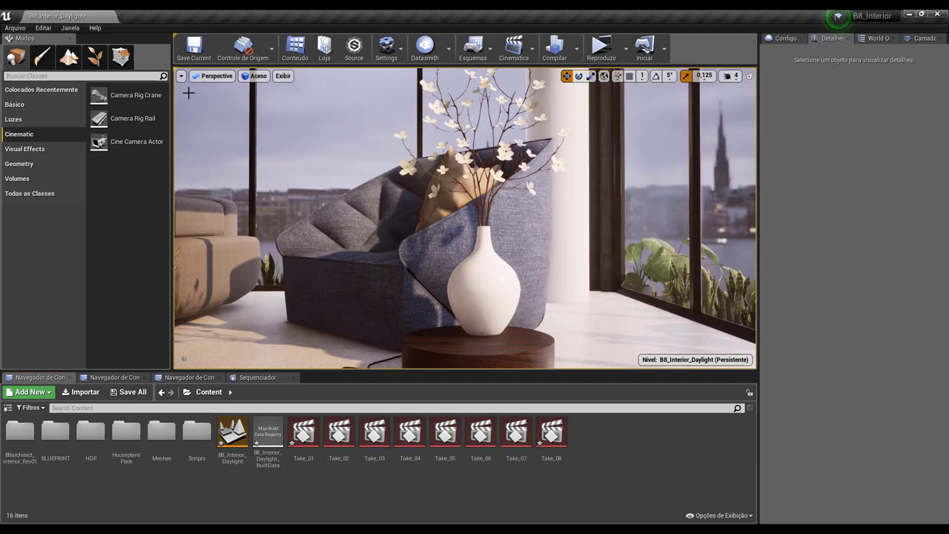
# Move the viewport camera back from the chair and vase and turn it slightly right
pyautogui.moveTo(544, 180); pyautogui.dragTo(544, 223)
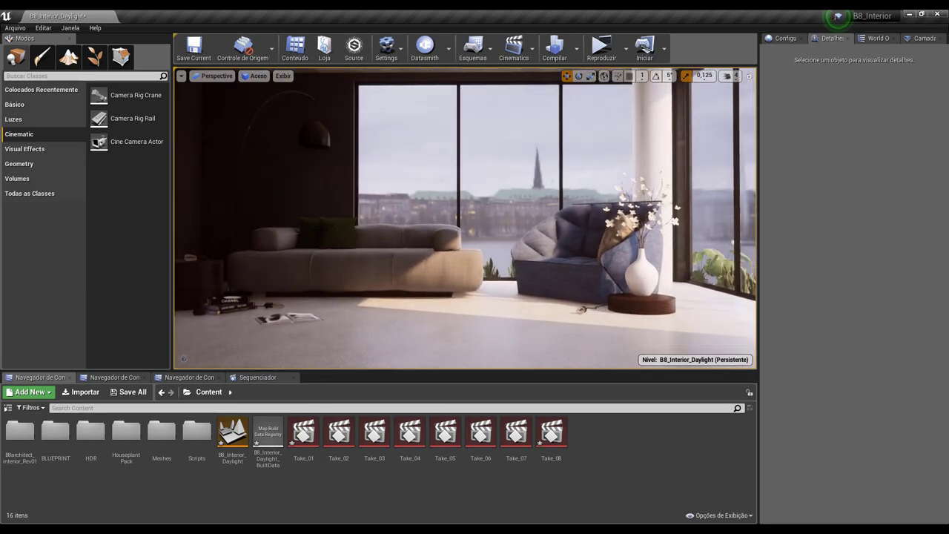
pyautogui.moveTo(360, 222)
pyautogui.mouseDown()
pyautogui.moveTo(482, 221)
pyautogui.moveTo(494, 195)
pyautogui.mouseUp()
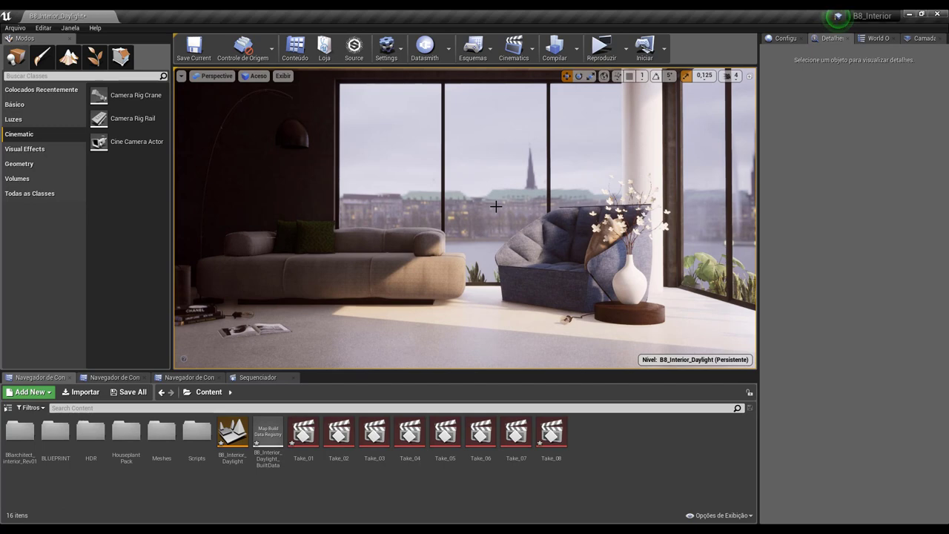
pyautogui.click(576, 49)
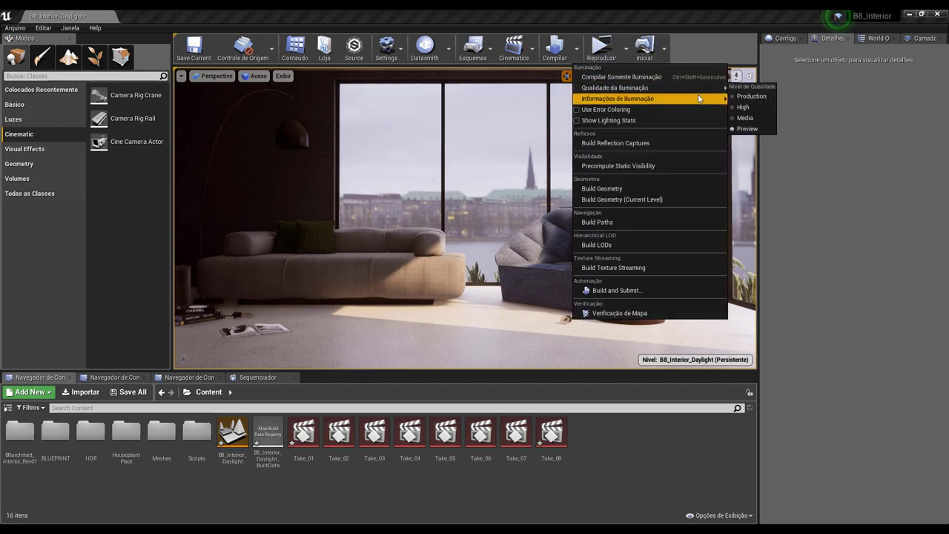
pyautogui.click(744, 107)
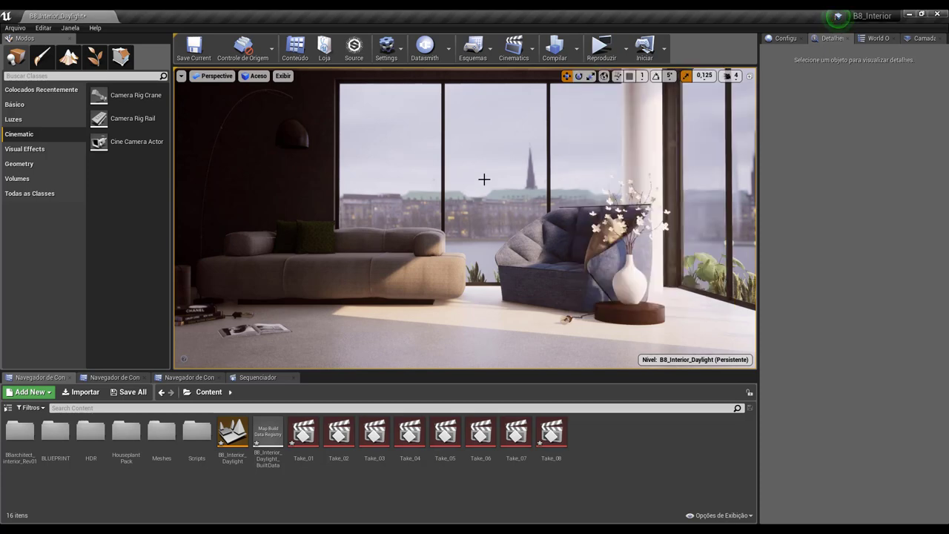